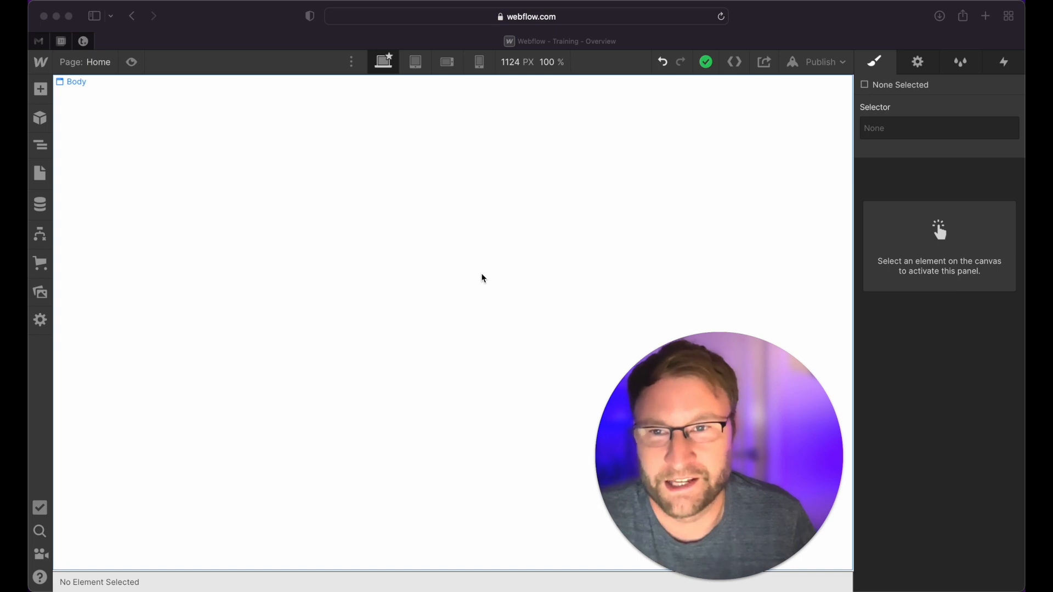
Look through the elements that can be added, from the layout and basic groups to forms and components
{"action": "left_click", "coordinate": [41, 90]}
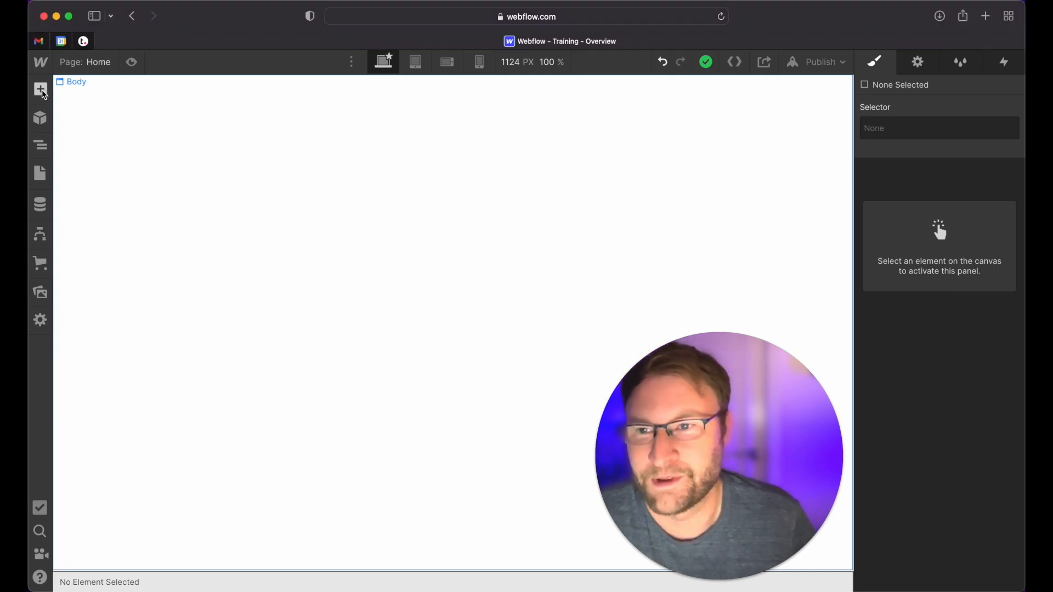
{"action": "left_click", "coordinate": [43, 92]}
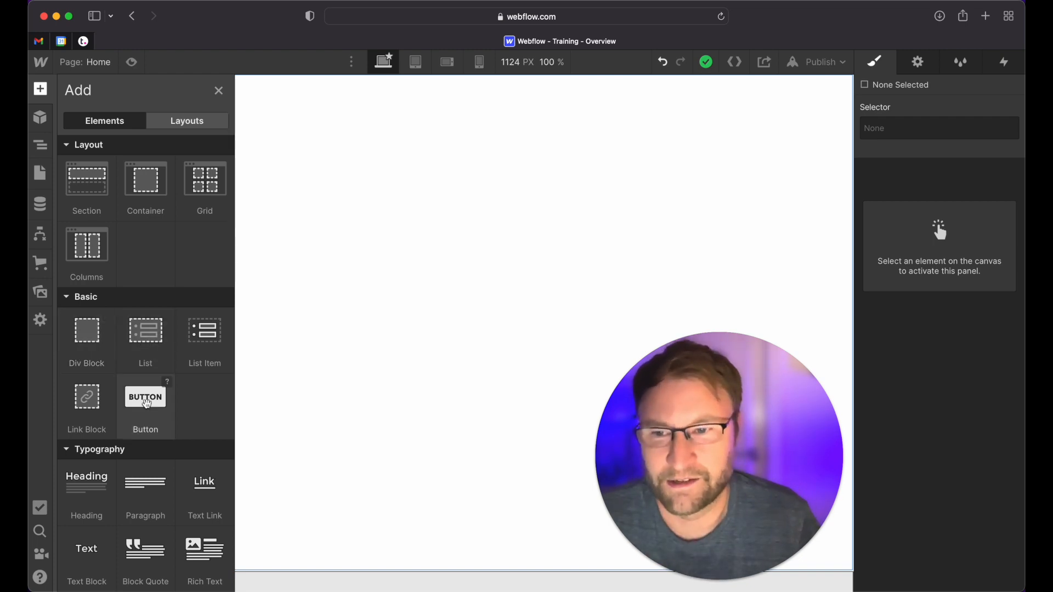
{"action": "scroll", "coordinate": [145, 362], "scroll_direction": "down", "scroll_amount": 5}
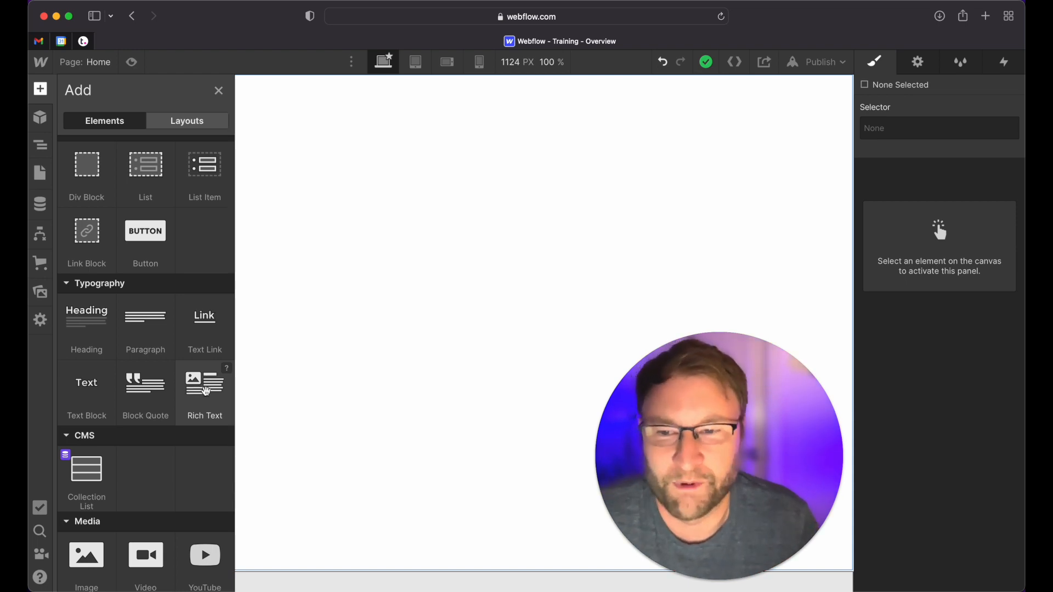
{"action": "scroll", "coordinate": [150, 369], "scroll_direction": "down", "scroll_amount": 5}
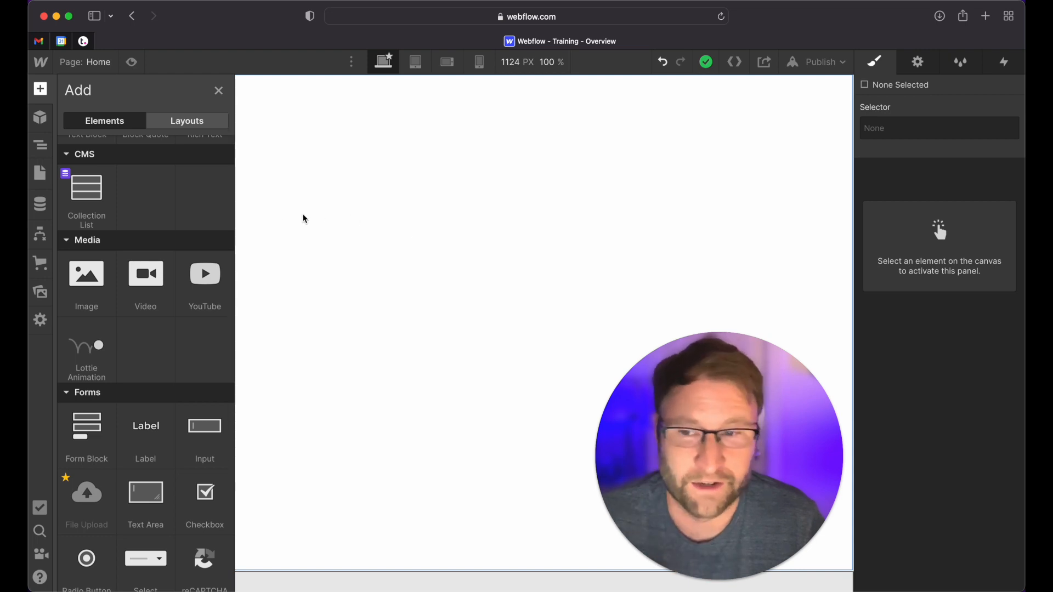
{"action": "scroll", "coordinate": [173, 306], "scroll_direction": "down", "scroll_amount": 5}
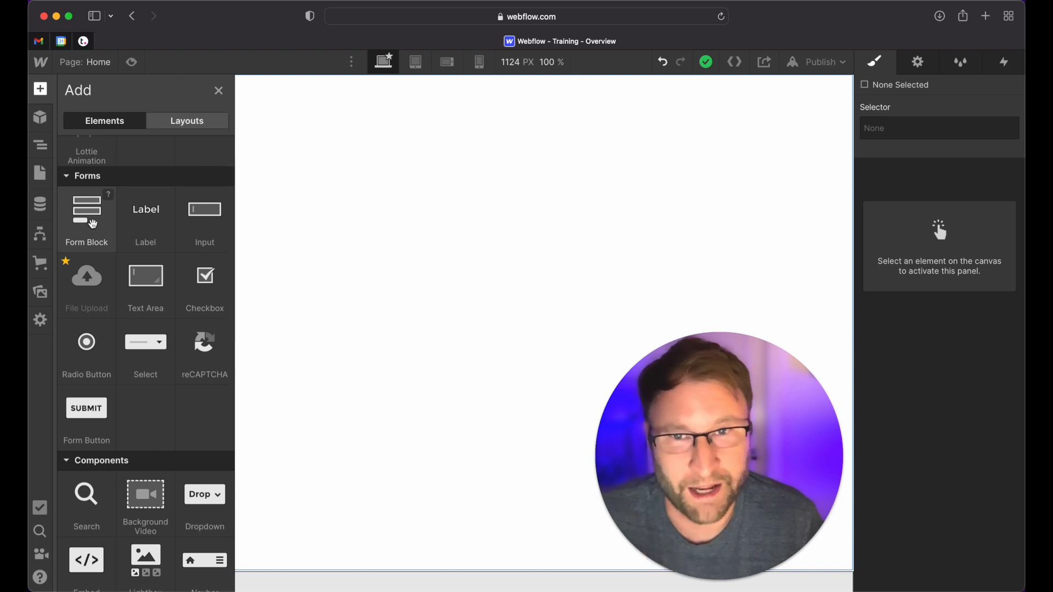
{"action": "scroll", "coordinate": [88, 277], "scroll_direction": "down", "scroll_amount": 5}
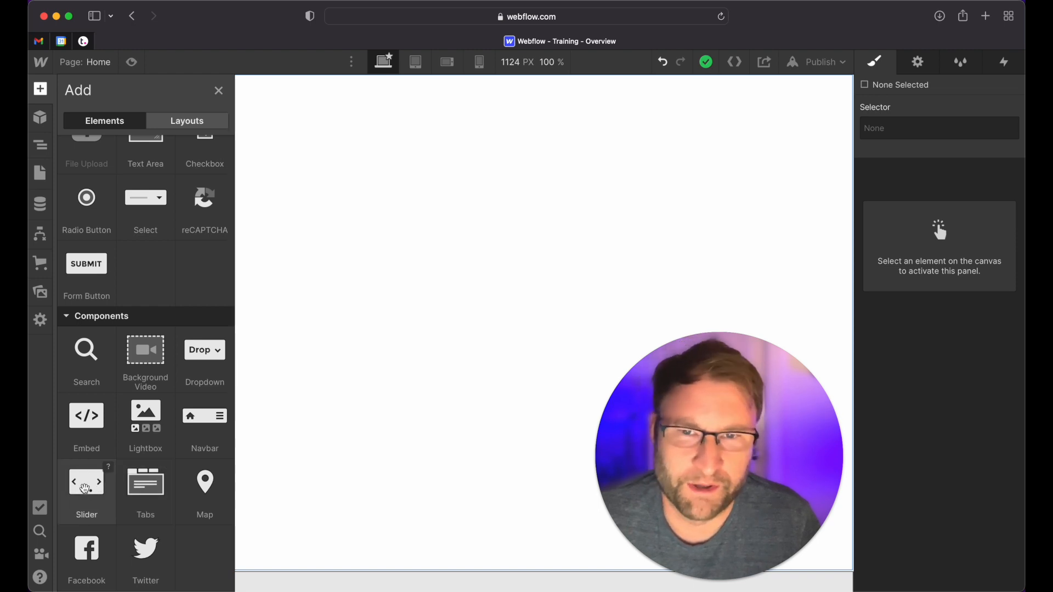
{"action": "scroll", "coordinate": [133, 426], "scroll_direction": "up", "scroll_amount": 15}
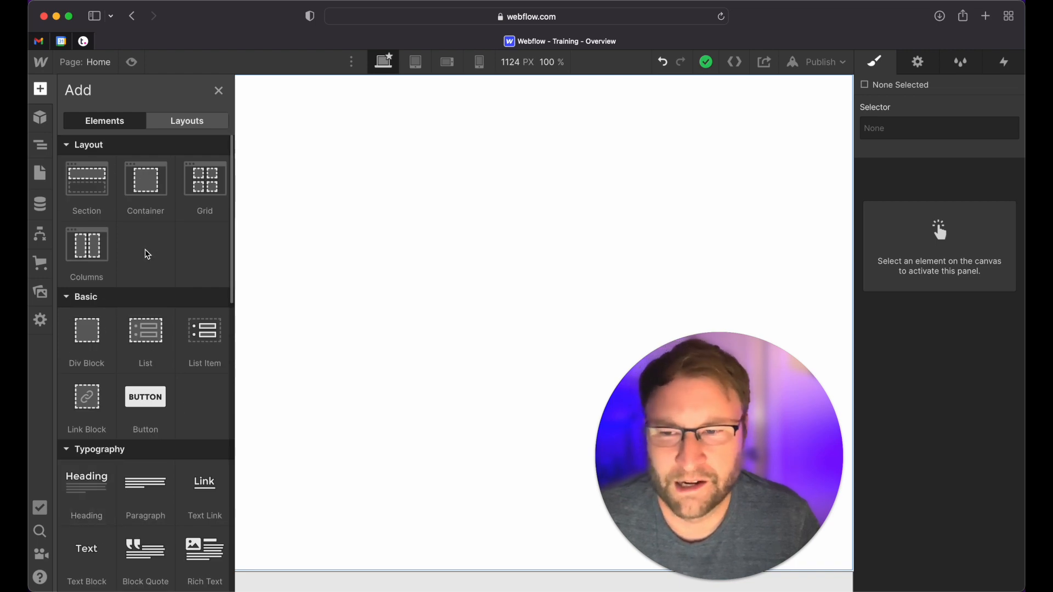
Add a div block to the empty page body and nest a second div block inside it
{"action": "left_click", "coordinate": [88, 335]}
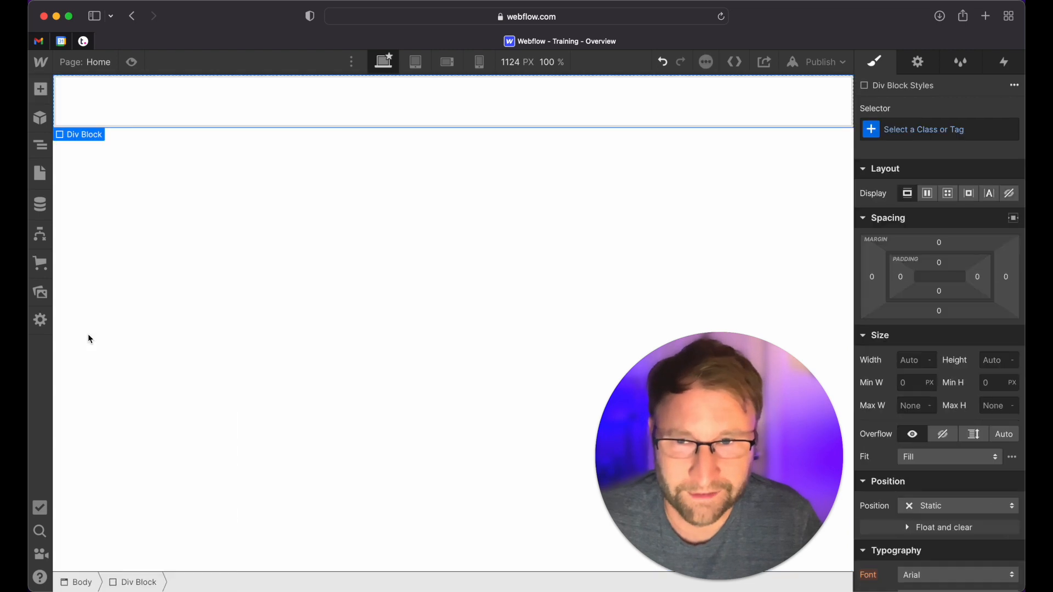
{"action": "left_click", "coordinate": [42, 91]}
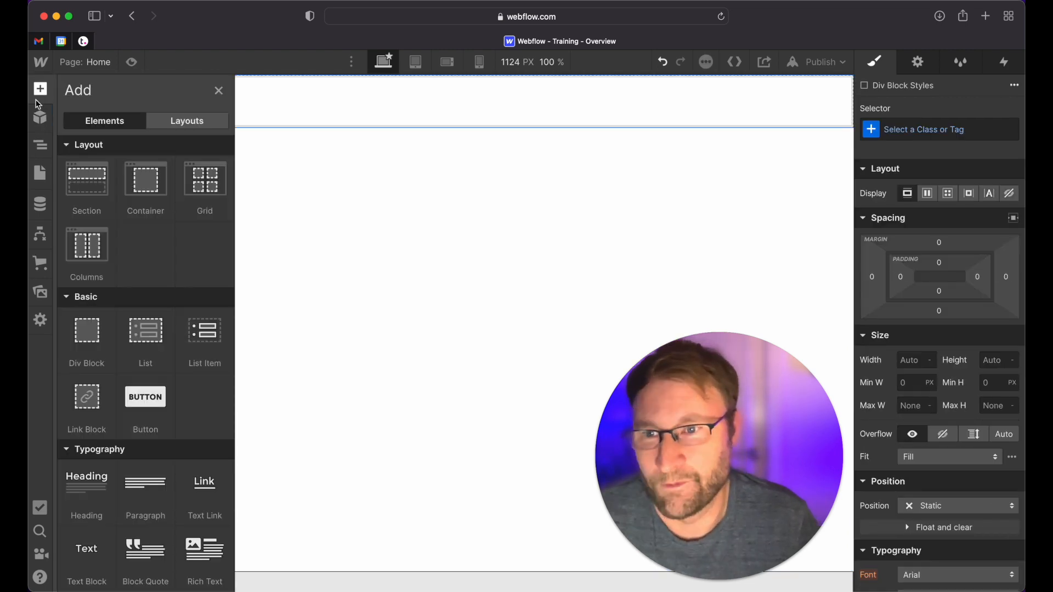
{"action": "left_click_drag", "start_coordinate": [87, 330], "coordinate": [348, 92]}
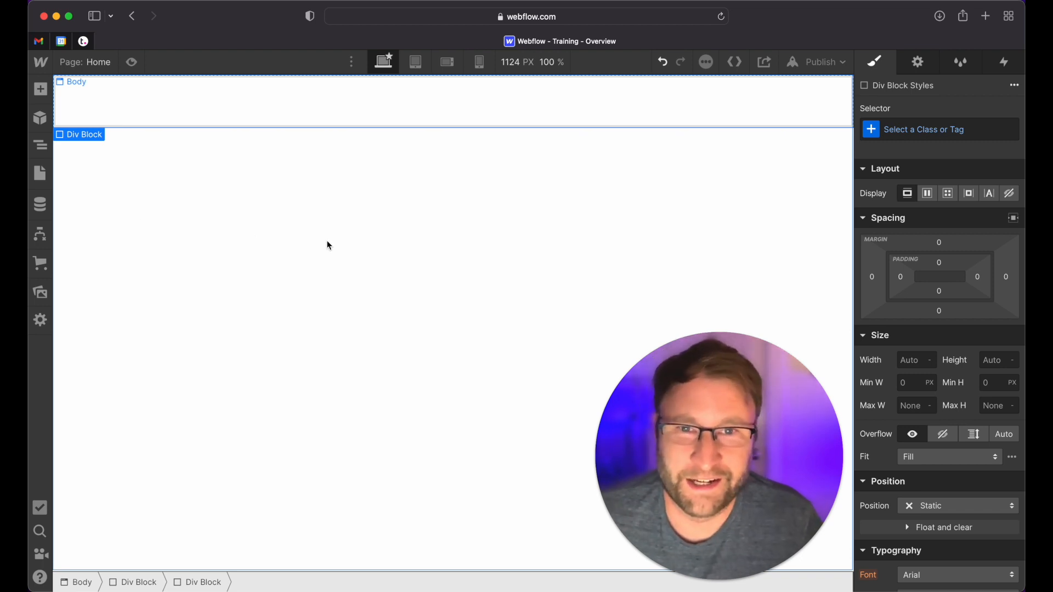
Find the Div Block element through the quick search, add it, and nest it inside the second div block
{"action": "key", "text": "super+e"}
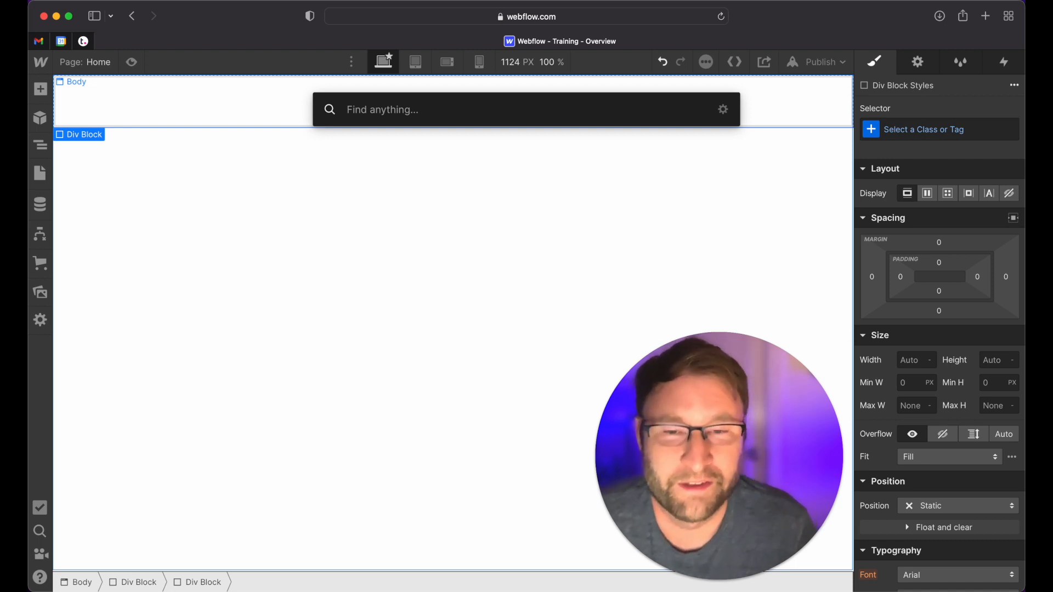
{"action": "type", "text": "d"}
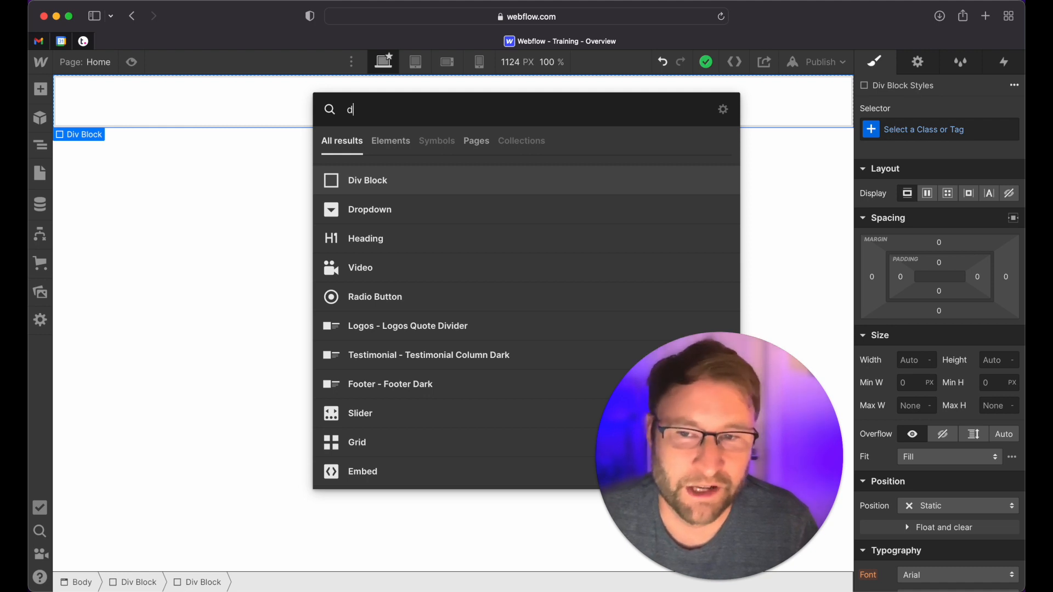
{"action": "key", "text": "Return"}
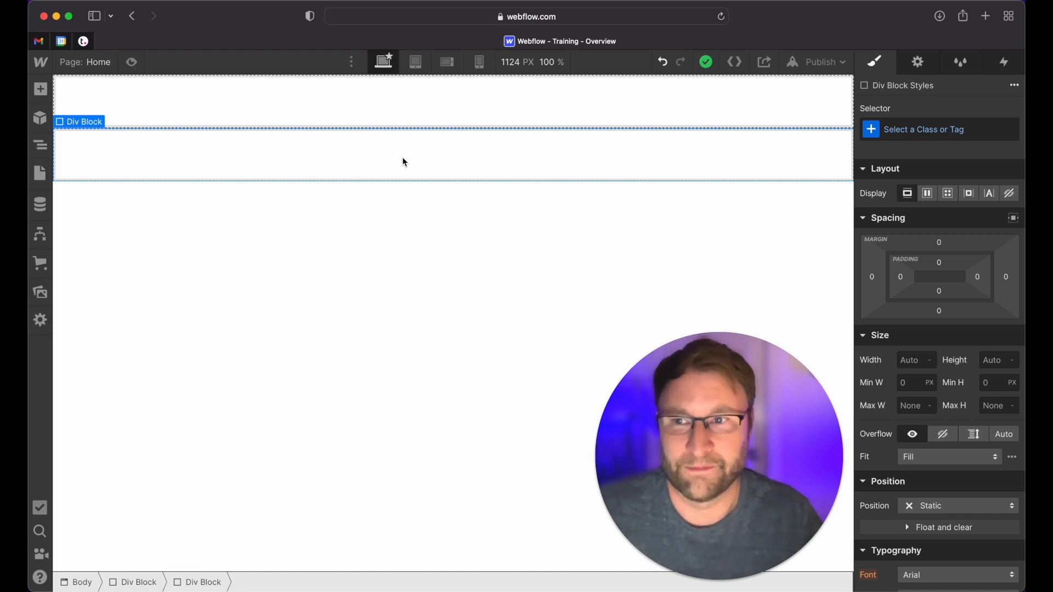
{"action": "left_click", "coordinate": [47, 151]}
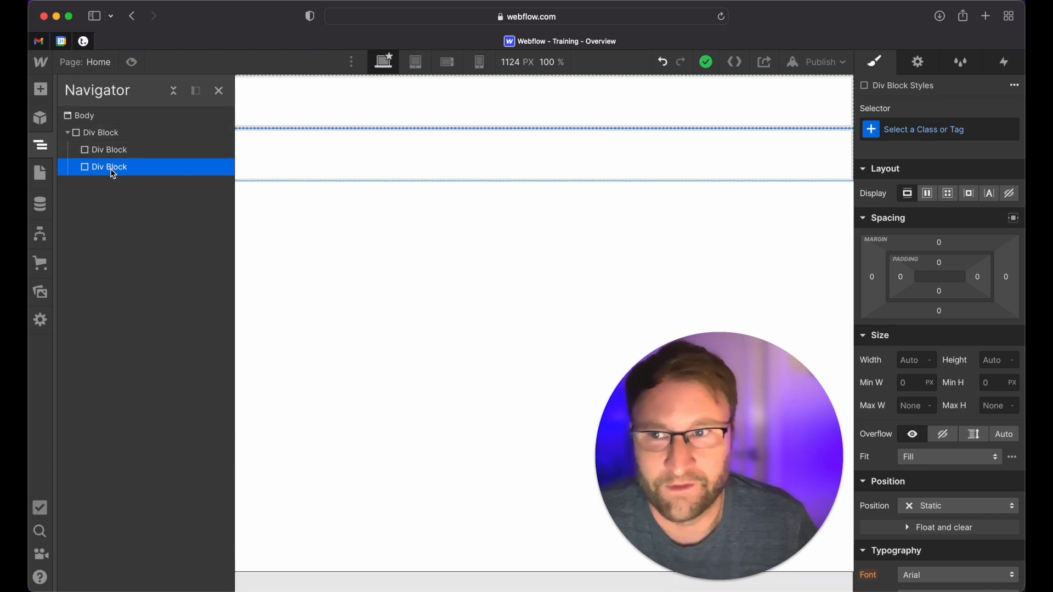
{"action": "left_click_drag", "start_coordinate": [121, 161], "coordinate": [120, 146]}
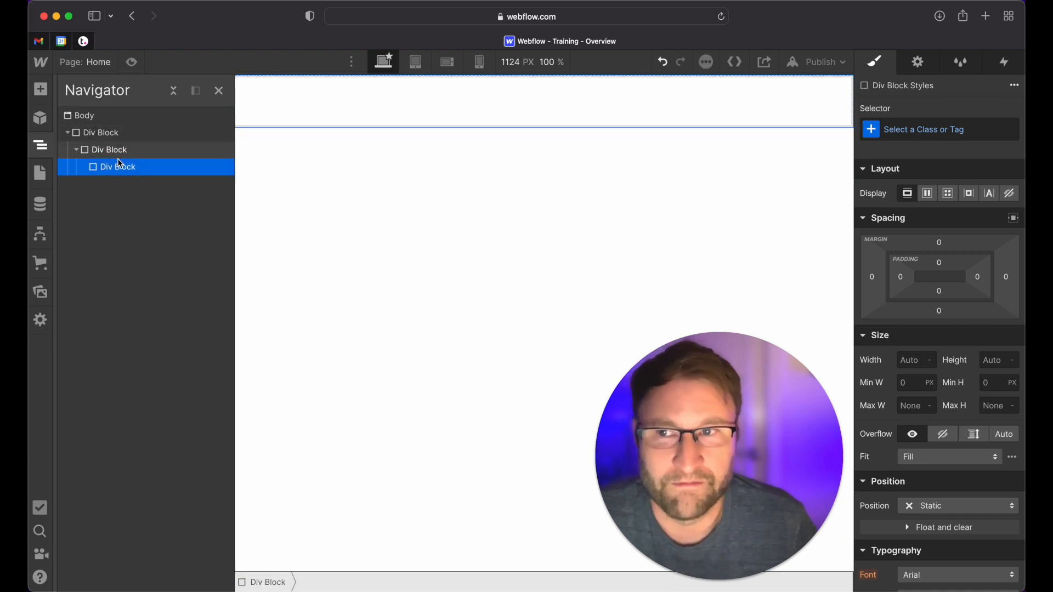
Duplicate the outermost div block with its nested blocks, and place a div block with one nested block between the two copies
{"action": "left_click", "coordinate": [107, 135]}
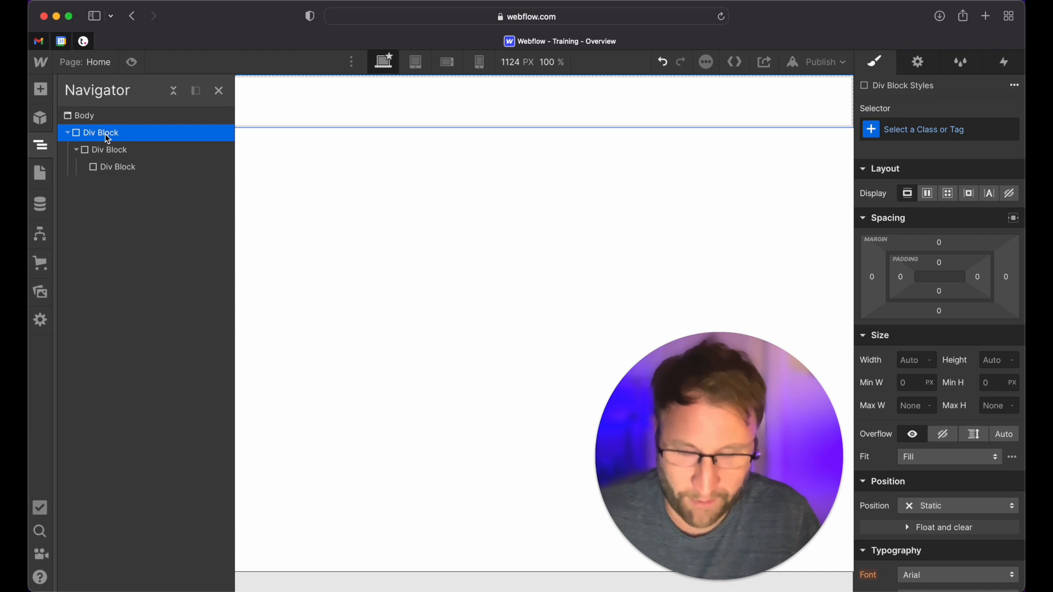
{"action": "key", "text": "super+d"}
{"action": "left_click", "coordinate": [67, 184]}
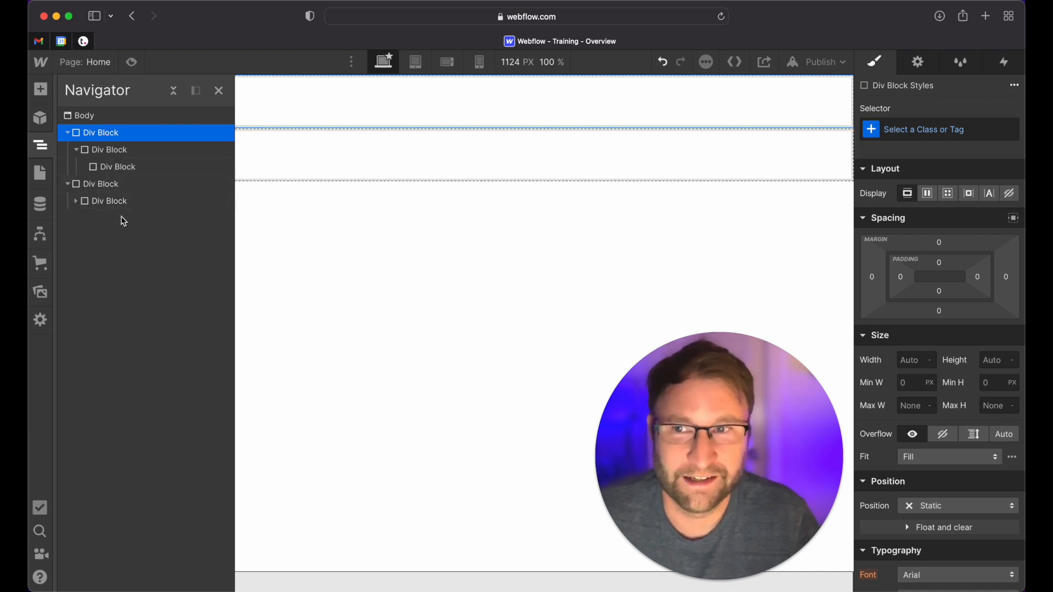
{"action": "left_click", "coordinate": [76, 202]}
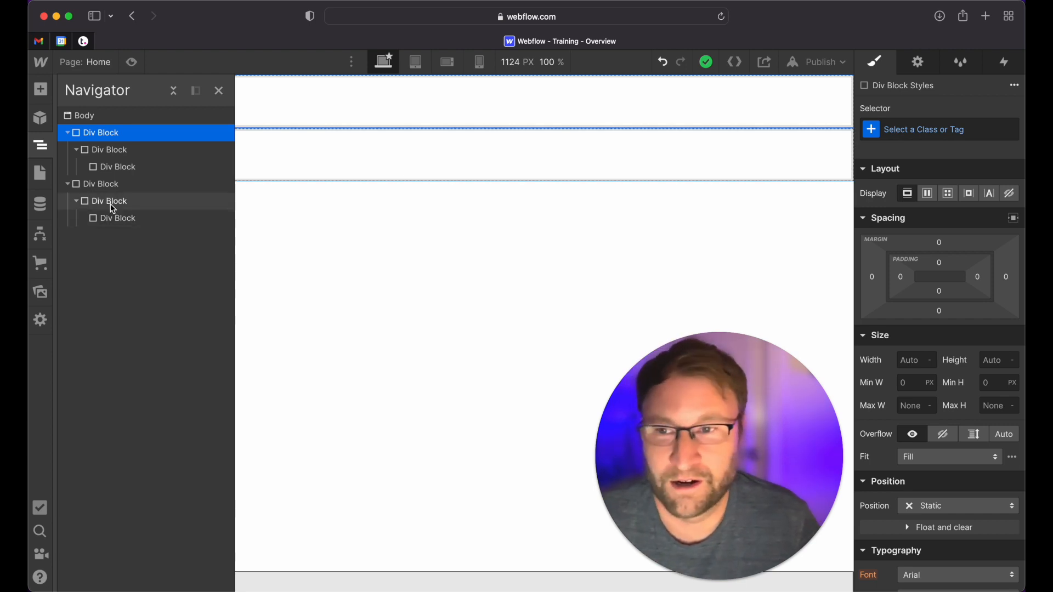
{"action": "left_click_drag", "start_coordinate": [111, 206], "coordinate": [113, 183]}
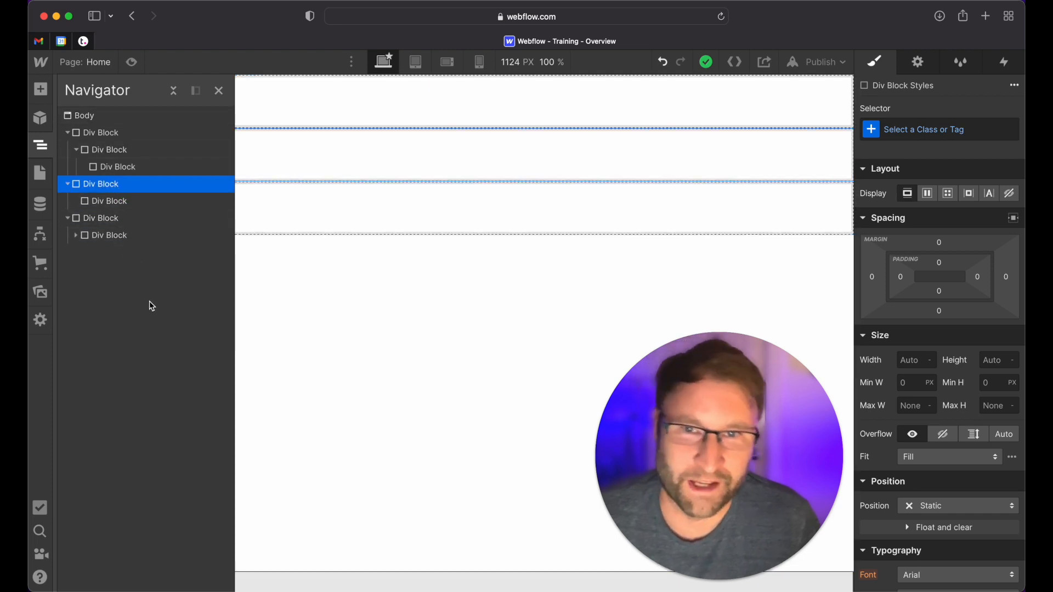
Review the Home page's settings, from the SEO title and meta description through Open Graph and site search to the custom code fields
{"action": "left_click", "coordinate": [39, 170]}
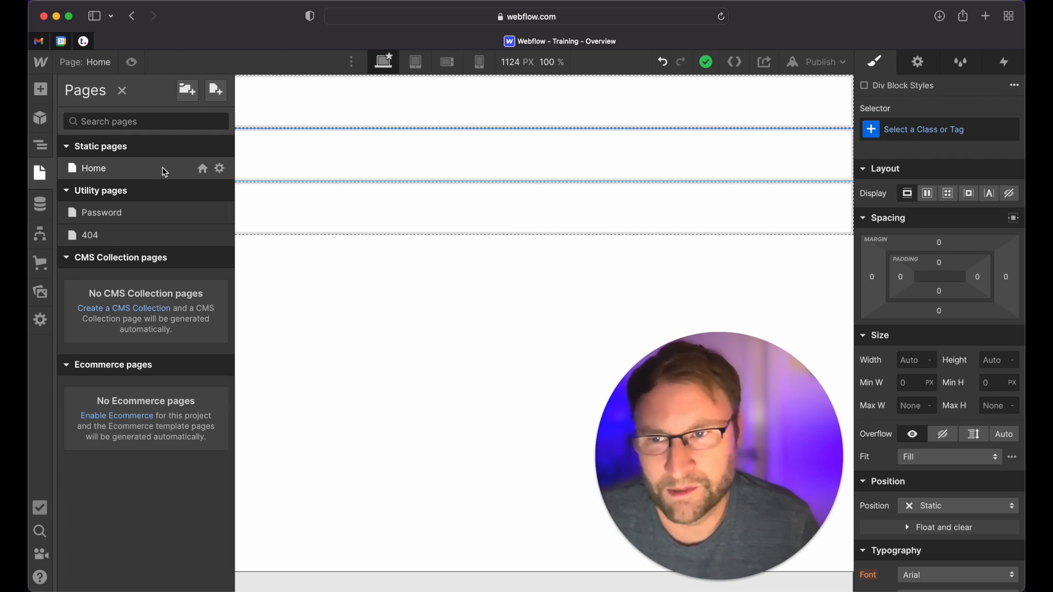
{"action": "left_click", "coordinate": [219, 169]}
{"action": "scroll", "coordinate": [502, 272], "scroll_direction": "down", "scroll_amount": 5}
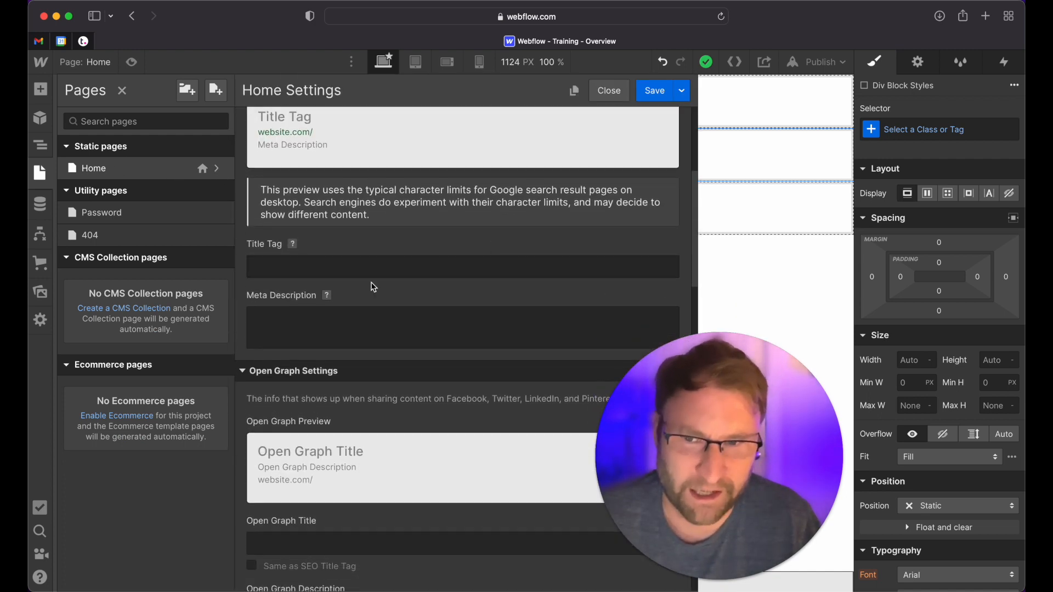
{"action": "scroll", "coordinate": [399, 296], "scroll_direction": "down", "scroll_amount": 4}
{"action": "scroll", "coordinate": [403, 299], "scroll_direction": "down", "scroll_amount": 1}
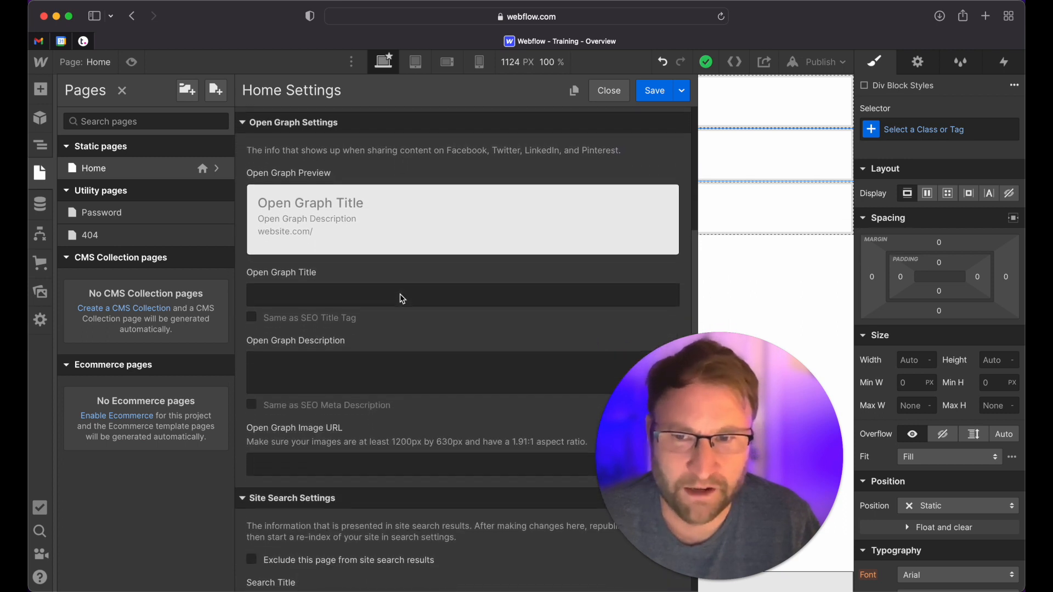
{"action": "scroll", "coordinate": [417, 352], "scroll_direction": "down", "scroll_amount": 2}
{"action": "scroll", "coordinate": [417, 352], "scroll_direction": "down", "scroll_amount": 3}
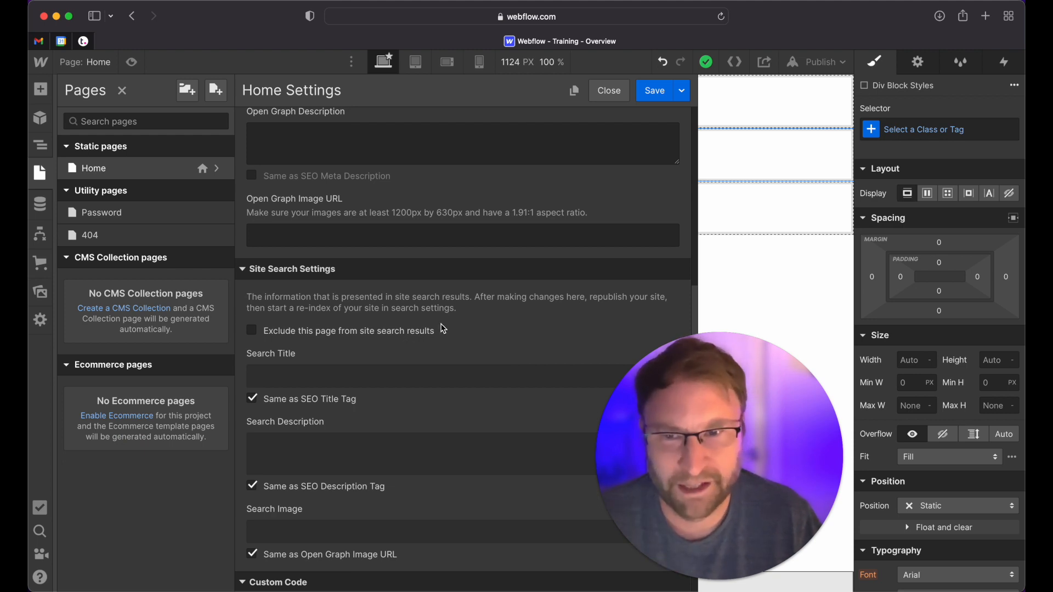
{"action": "scroll", "coordinate": [445, 343], "scroll_direction": "down", "scroll_amount": 2}
{"action": "scroll", "coordinate": [439, 348], "scroll_direction": "down", "scroll_amount": 6}
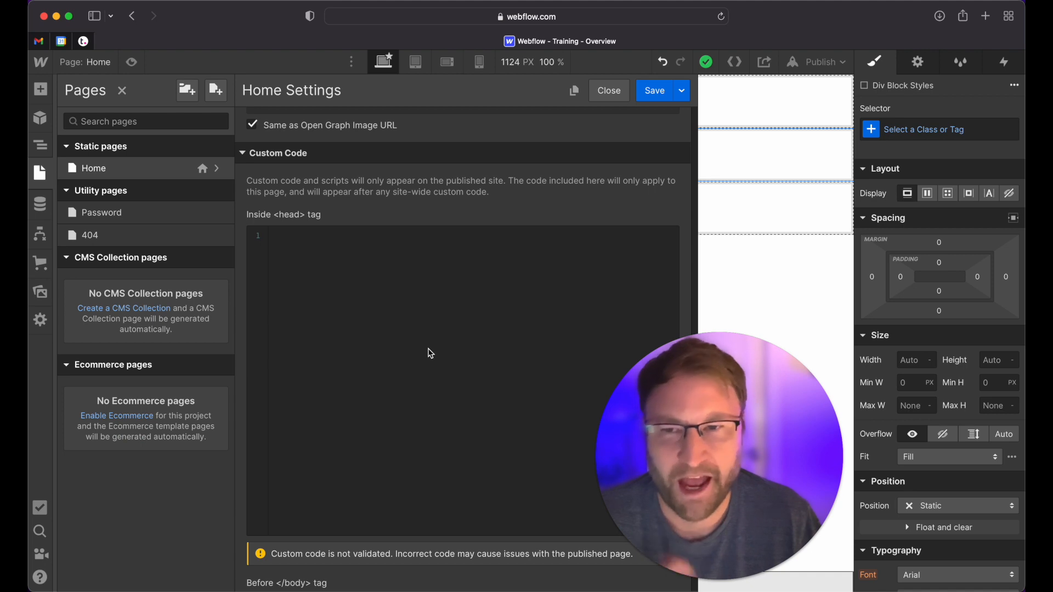
{"action": "scroll", "coordinate": [428, 351], "scroll_direction": "down", "scroll_amount": 1}
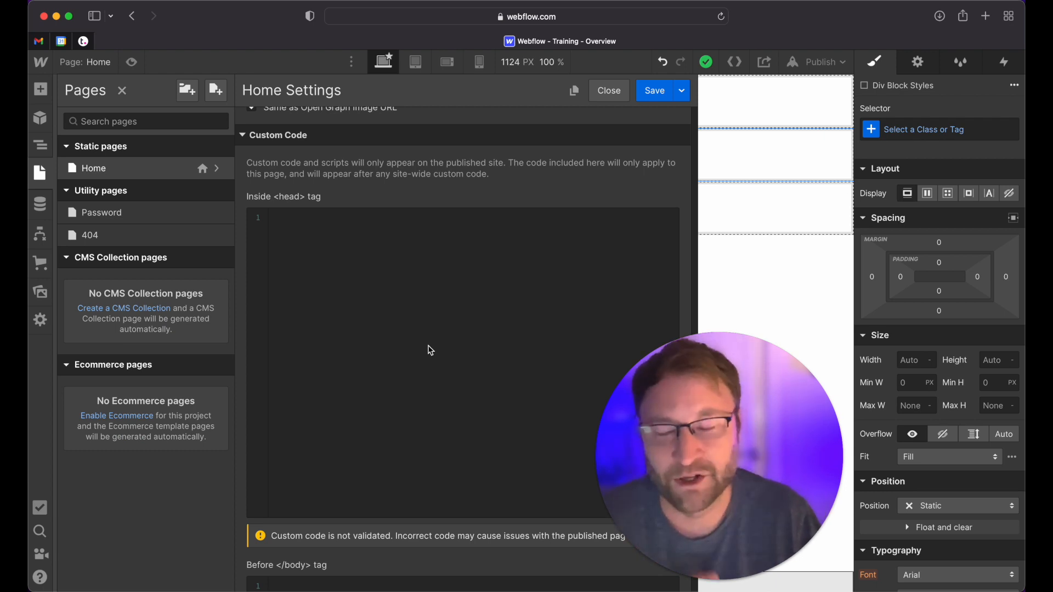
{"action": "scroll", "coordinate": [435, 330], "scroll_direction": "down", "scroll_amount": 2}
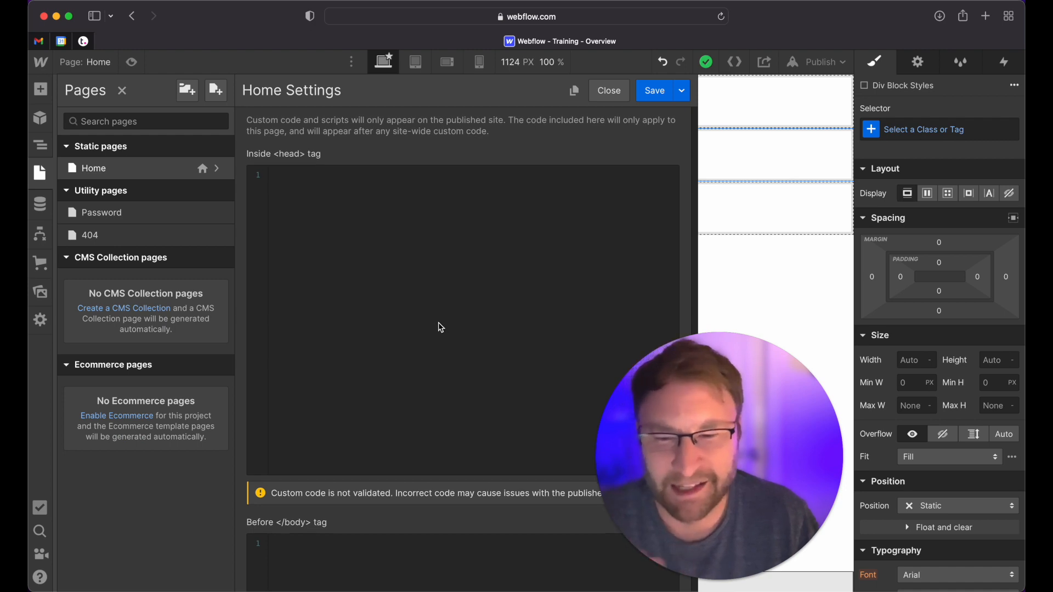
{"action": "scroll", "coordinate": [437, 330], "scroll_direction": "down", "scroll_amount": 8}
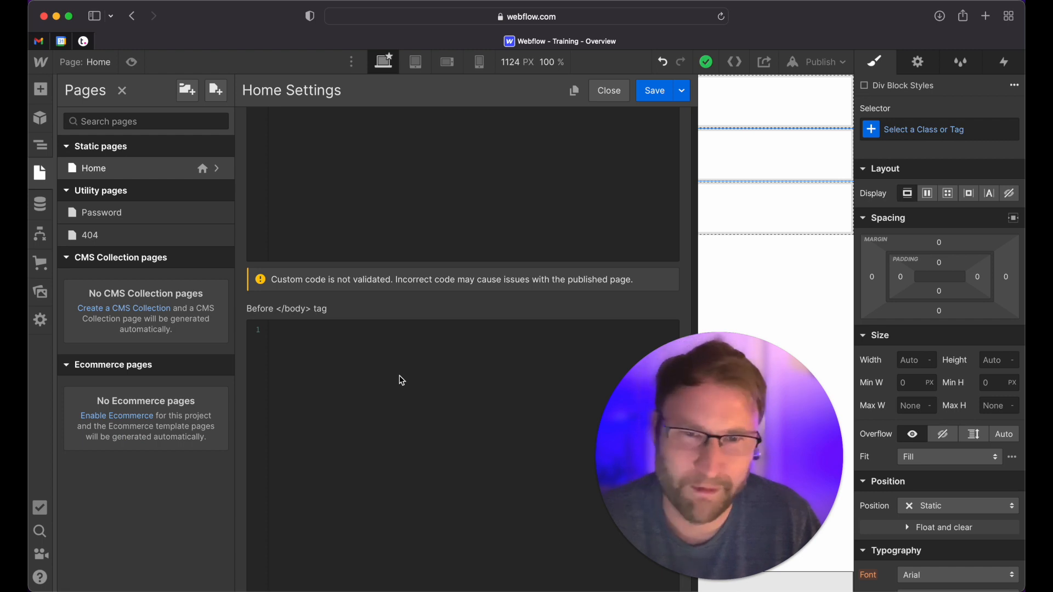
{"action": "left_click", "coordinate": [39, 177]}
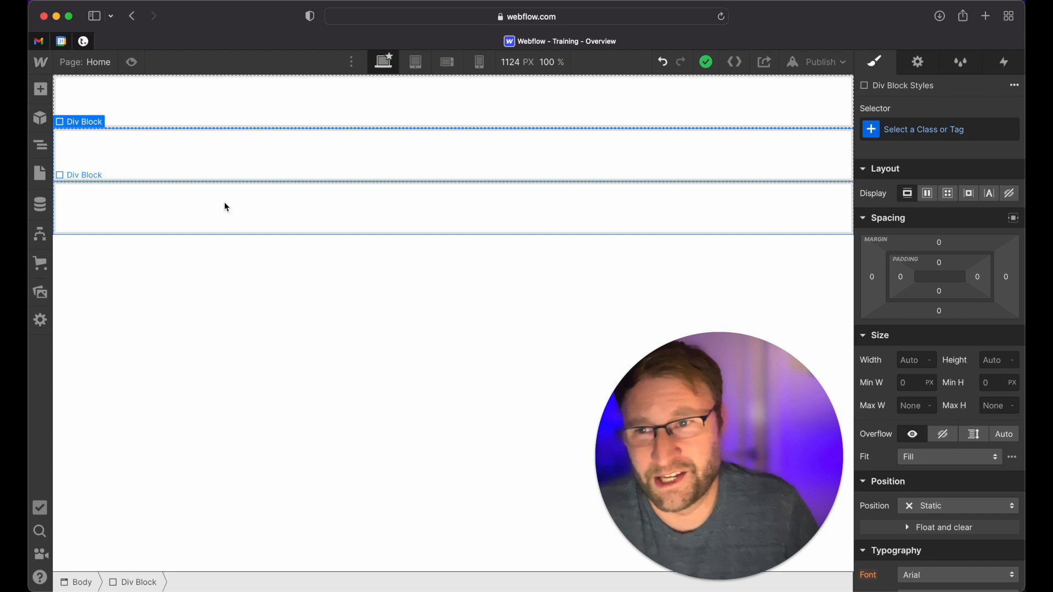
Create the class wrapper on the innermost div block of the lowest row on the page
{"action": "left_click", "coordinate": [46, 149]}
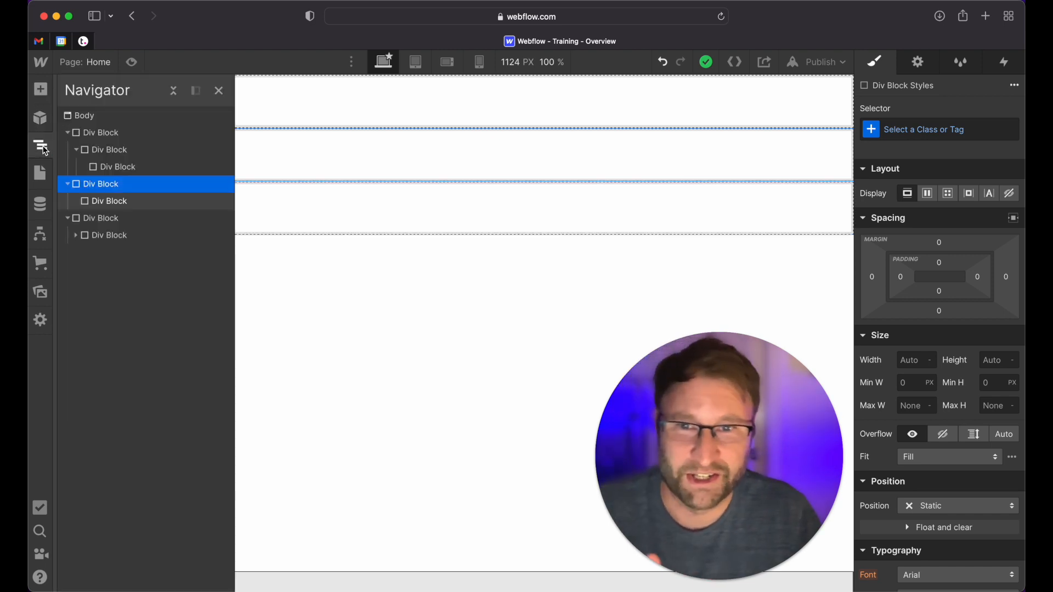
{"action": "left_click", "coordinate": [330, 208]}
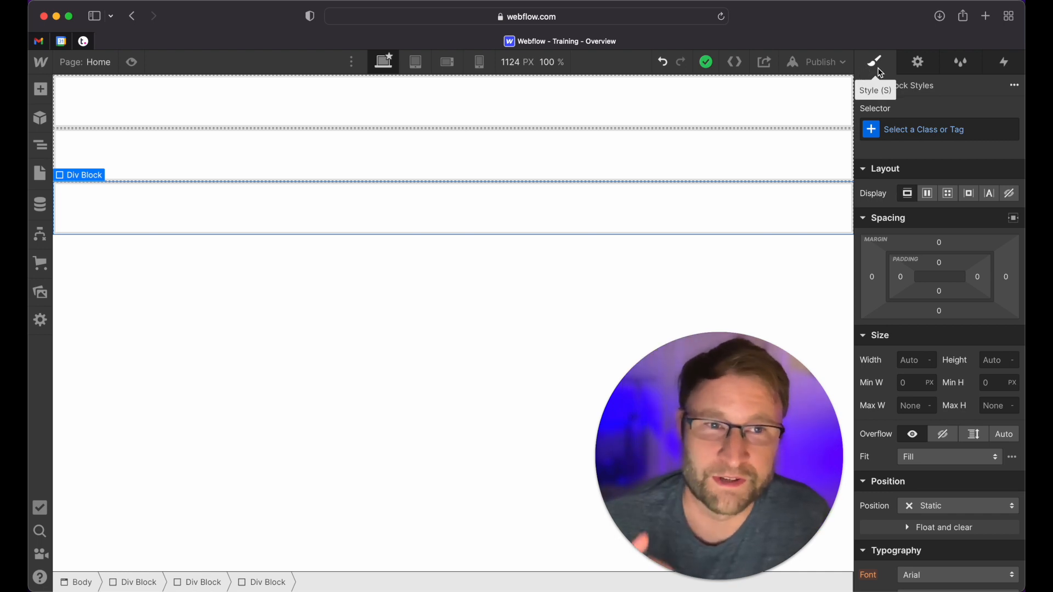
{"action": "left_click", "coordinate": [918, 133]}
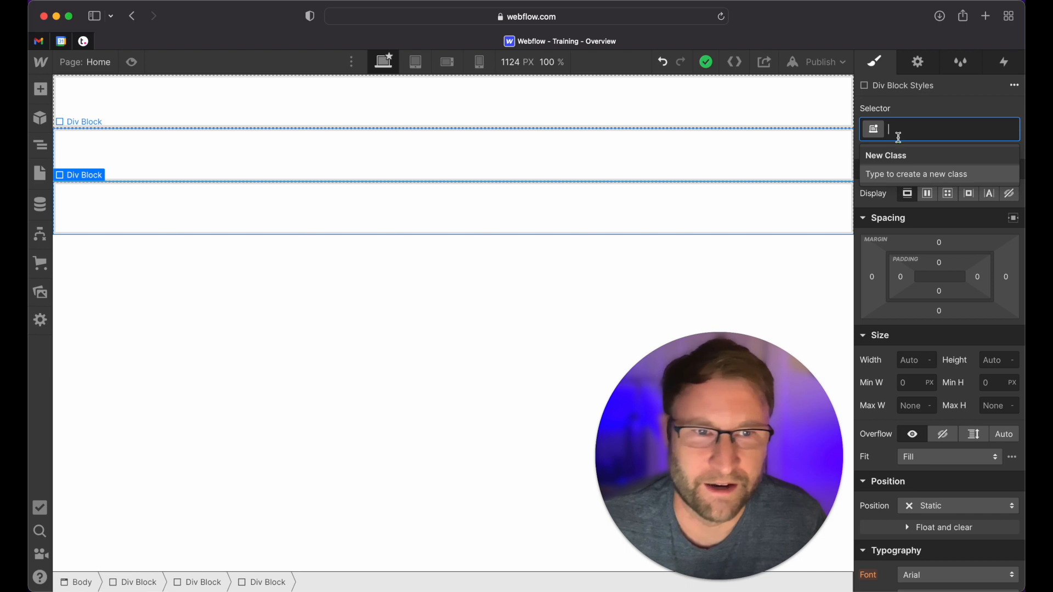
{"action": "type", "text": "wrapper"}
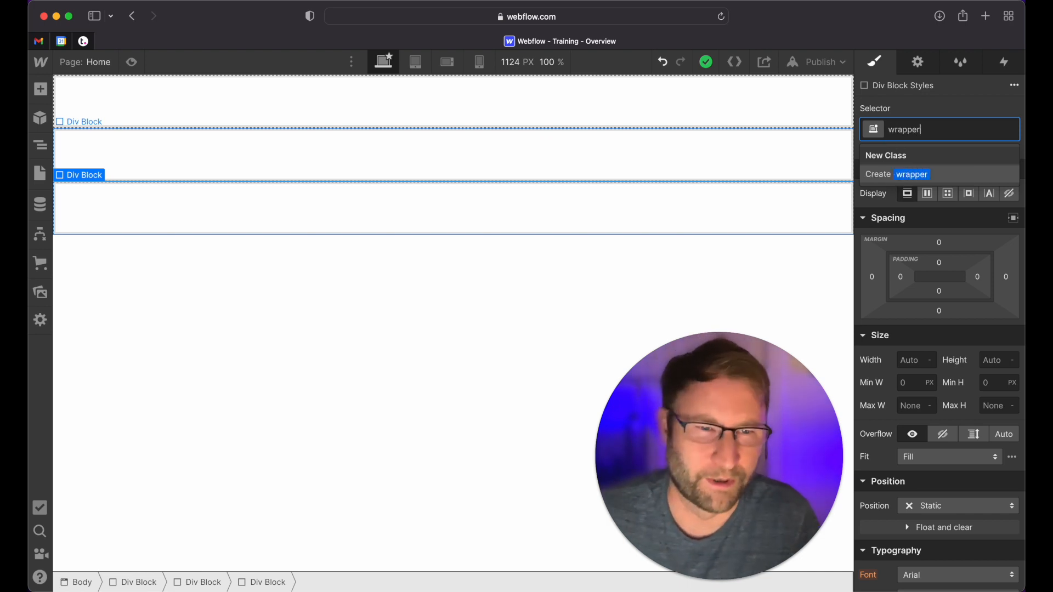
{"action": "key", "text": "Return"}
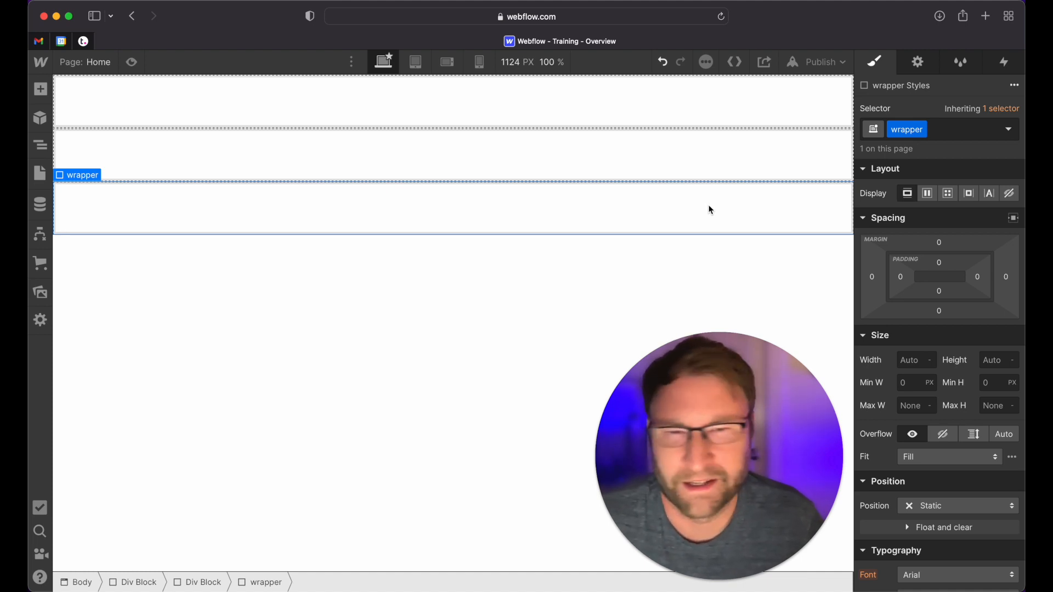
Add the second class no-padding to the wrapper block and open its list of states
{"action": "left_click", "coordinate": [952, 131]}
{"action": "type", "text": "no-padding"}
{"action": "key", "text": "Return"}
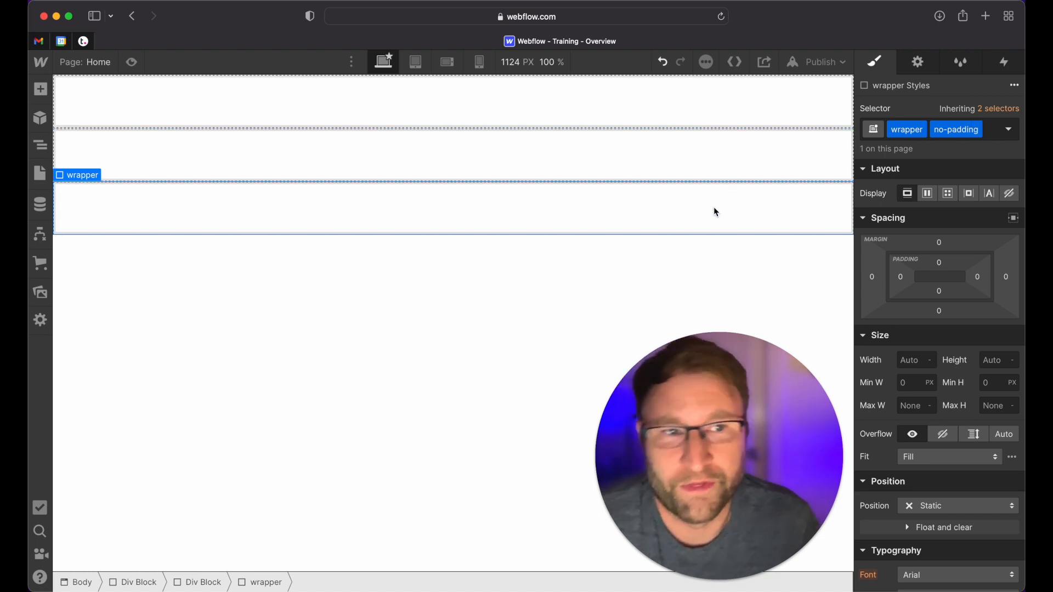
{"action": "left_click", "coordinate": [1010, 130]}
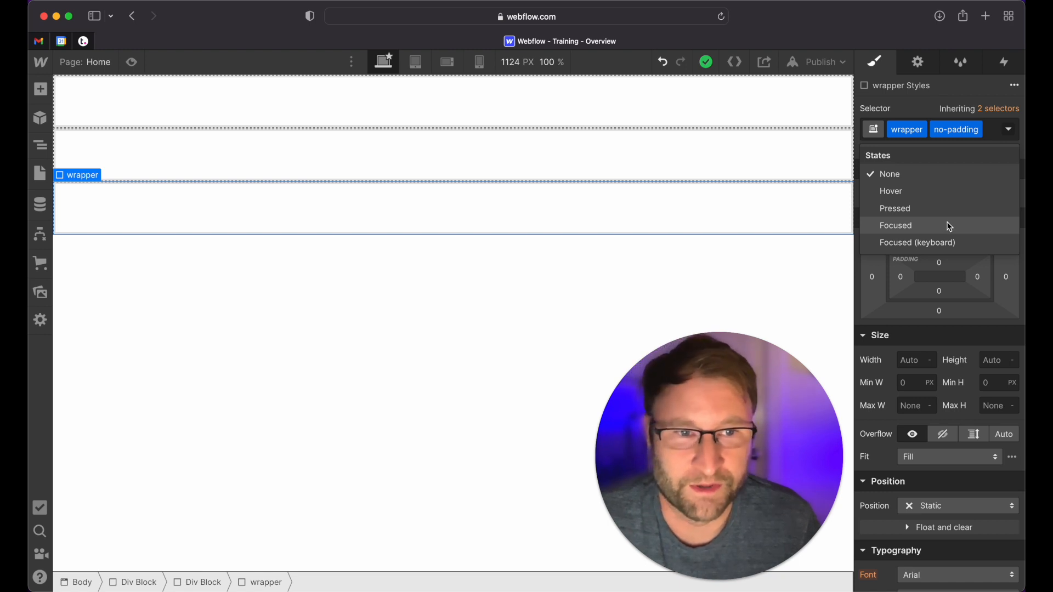
Close the list of states, try the flex and grid display settings on the wrapper block, and reset its display
{"action": "mouse_move", "coordinate": [987, 237]}
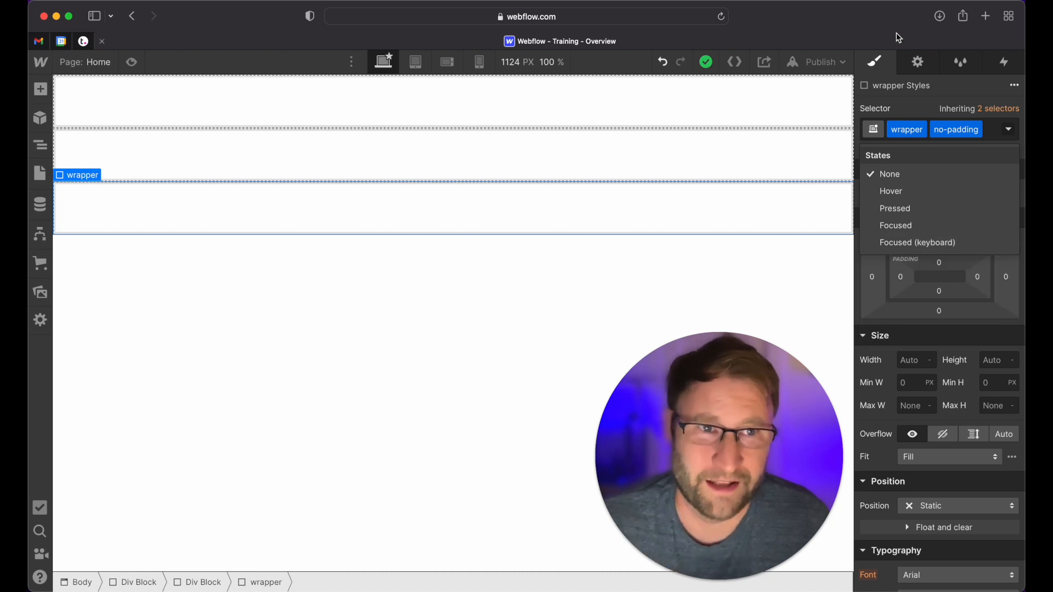
{"action": "left_click", "coordinate": [1009, 132]}
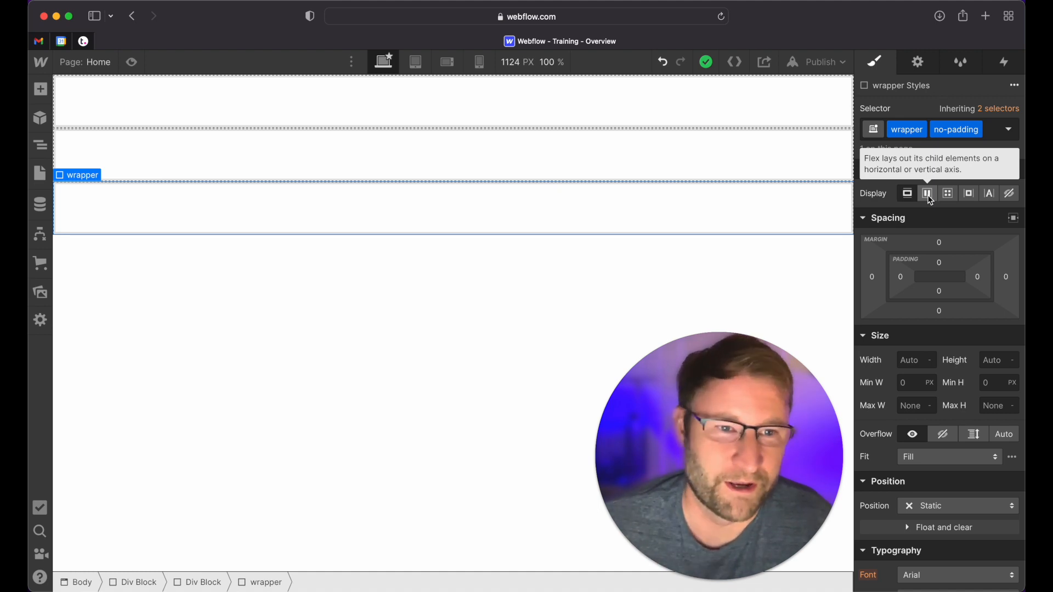
{"action": "left_click", "coordinate": [930, 195]}
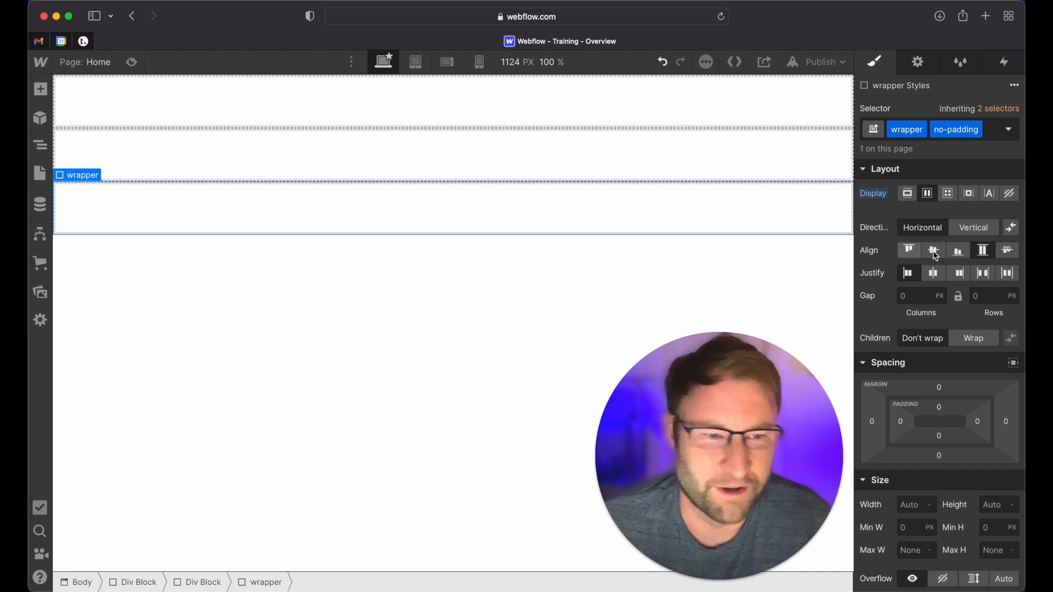
{"action": "left_click", "coordinate": [949, 195]}
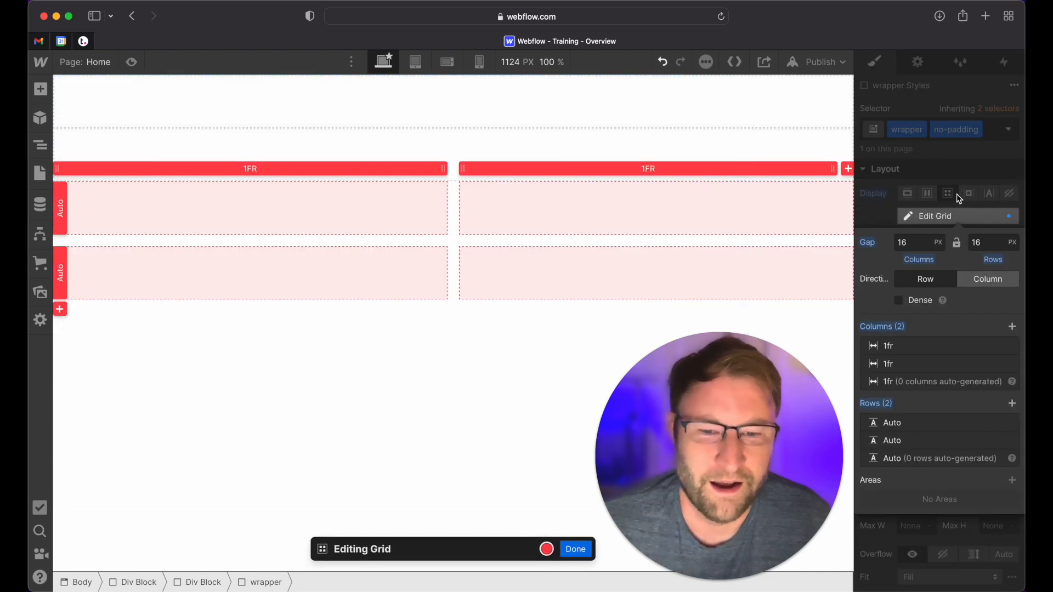
{"action": "left_click", "coordinate": [576, 549]}
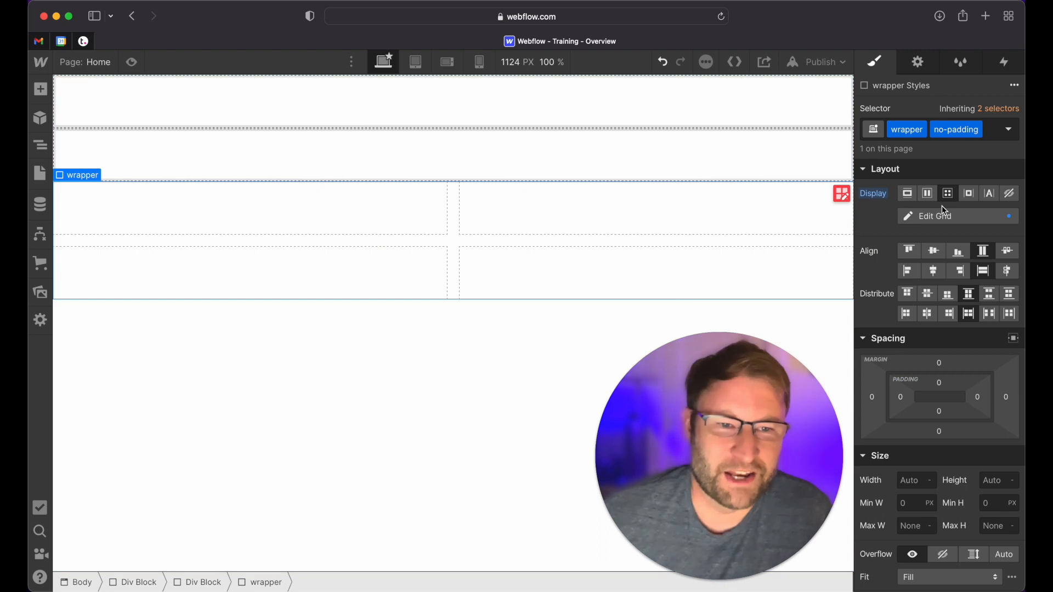
{"action": "left_click", "coordinate": [880, 199], "text": "alt"}
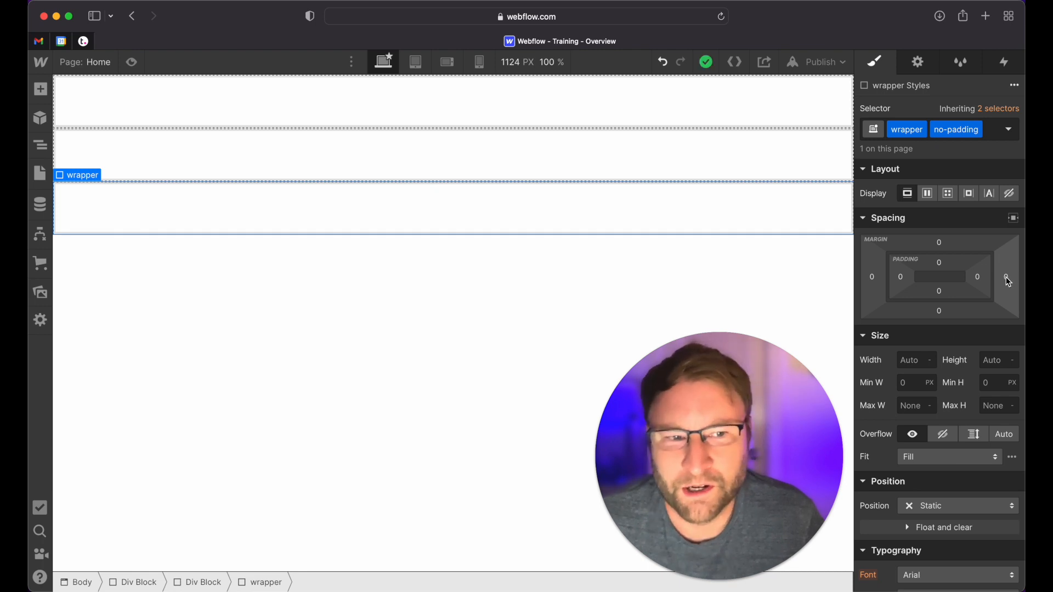
Try an equal margin of about 28 px on all four sides of the wrapper block and undo it
{"action": "mouse_move", "coordinate": [1008, 281]}
{"action": "left_mouse_down"}
{"action": "mouse_move", "coordinate": [1044, 279]}
{"action": "mouse_move", "coordinate": [1023, 282]}
{"action": "left_mouse_up"}
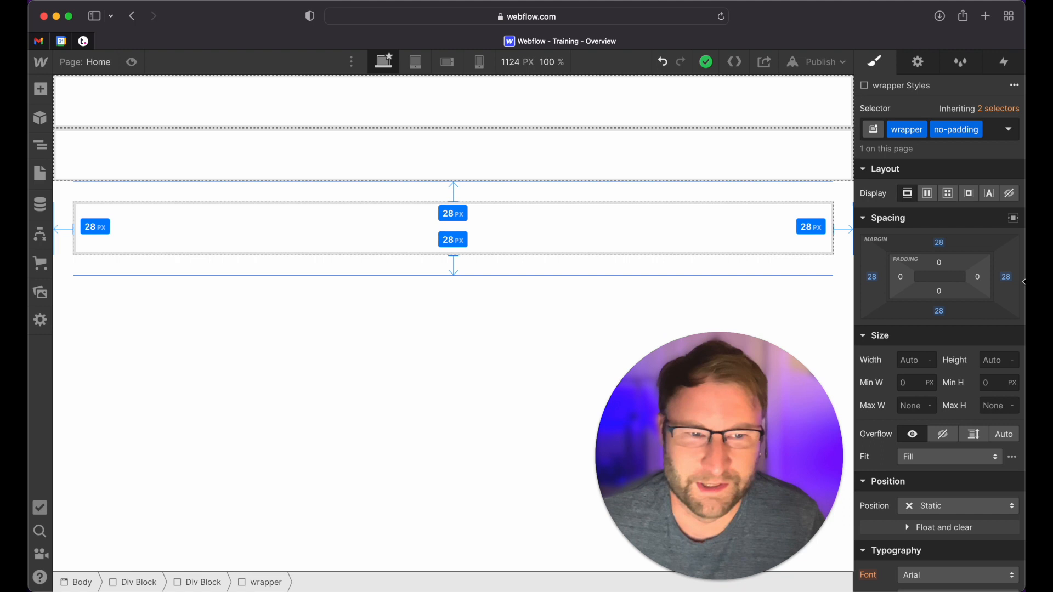
{"action": "mouse_move", "coordinate": [1023, 282]}
{"action": "left_mouse_down"}
{"action": "mouse_move", "coordinate": [1007, 278]}
{"action": "mouse_move", "coordinate": [1024, 276]}
{"action": "left_mouse_up"}
{"action": "key", "text": "super+z"}
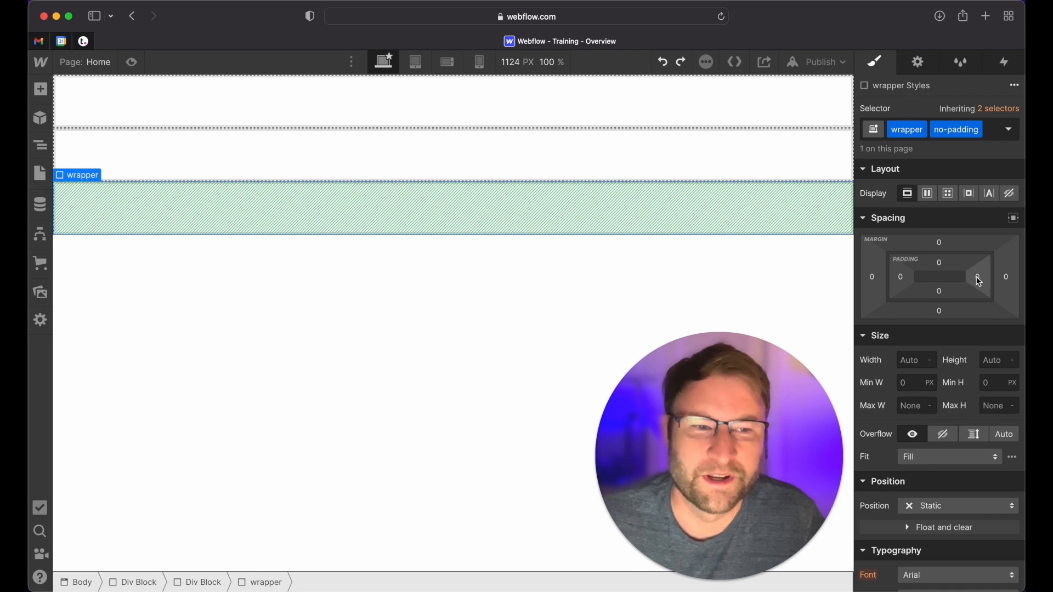
Examine the units and preset values offered for the wrapper block's right padding, and close them without a change
{"action": "left_click", "coordinate": [978, 277]}
{"action": "left_click", "coordinate": [1015, 299]}
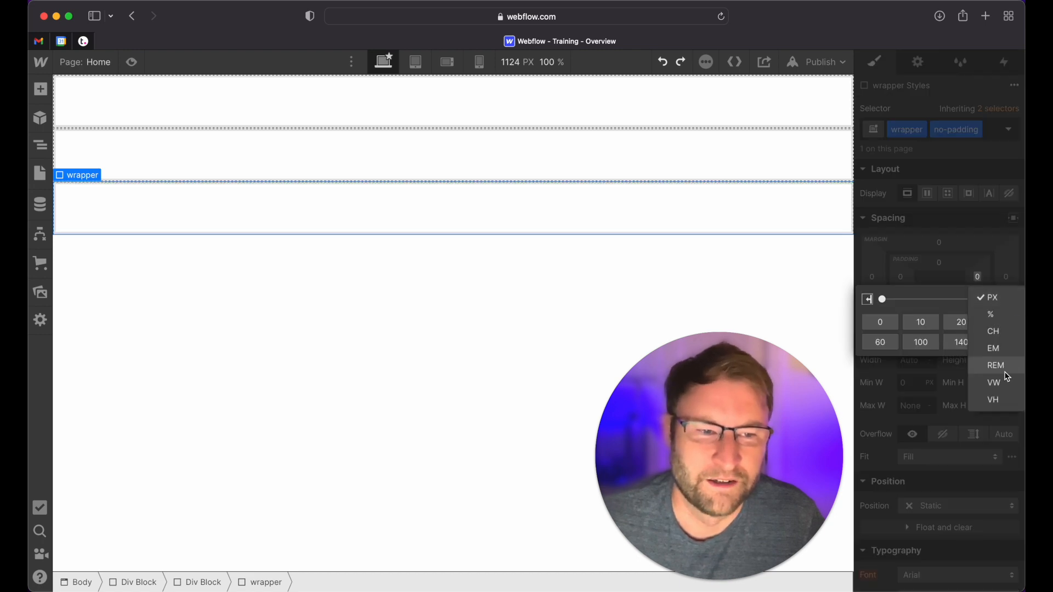
{"action": "left_click", "coordinate": [943, 311]}
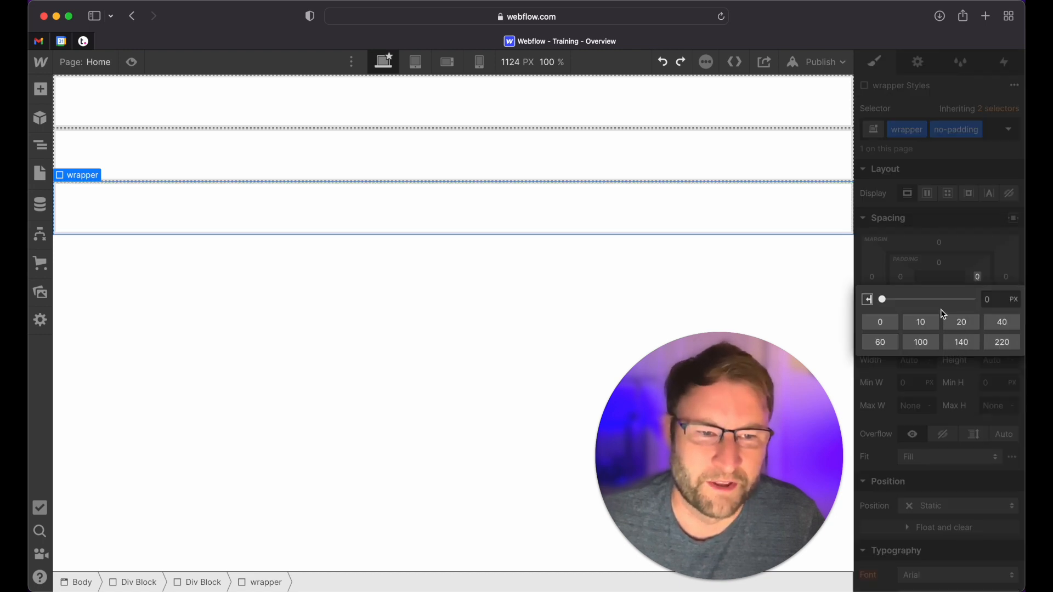
{"action": "left_click", "coordinate": [998, 248]}
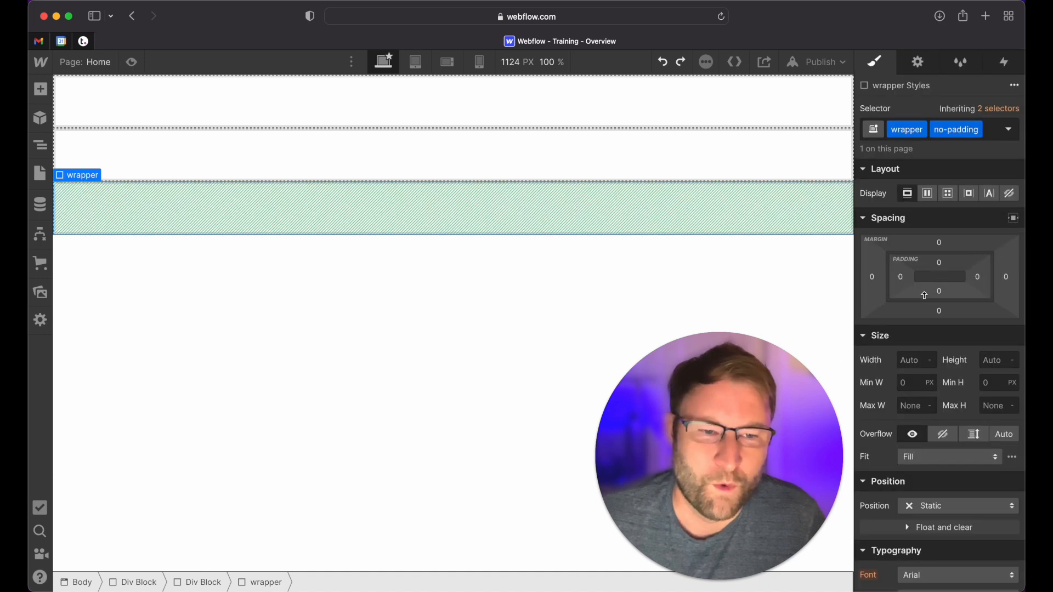
Try a calculated font size of .625*4 px on the wrapper block and reset the size
{"action": "scroll", "coordinate": [910, 371], "scroll_direction": "down", "scroll_amount": 5}
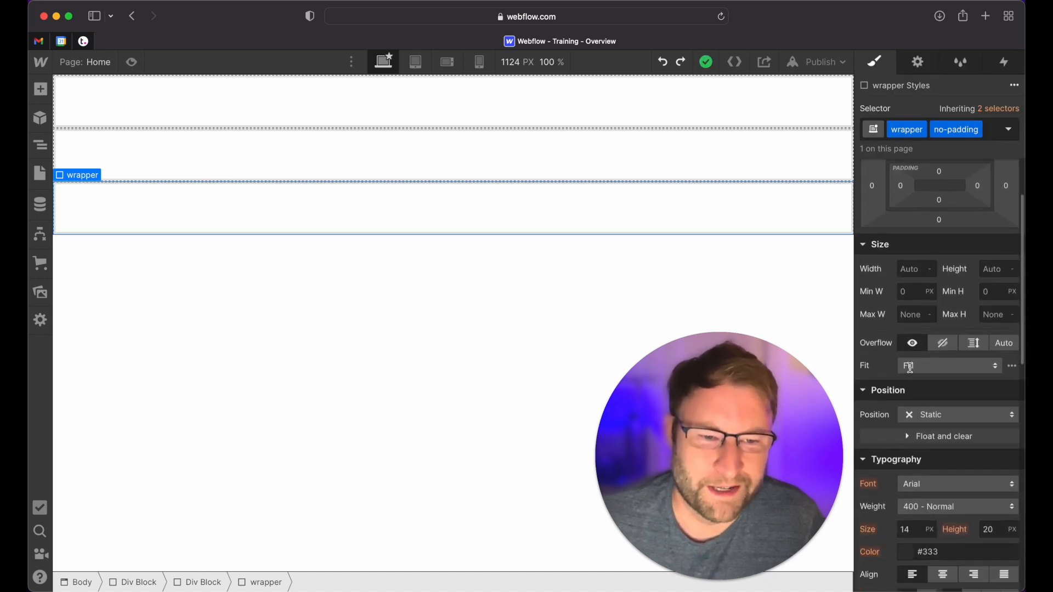
{"action": "left_click", "coordinate": [913, 356]}
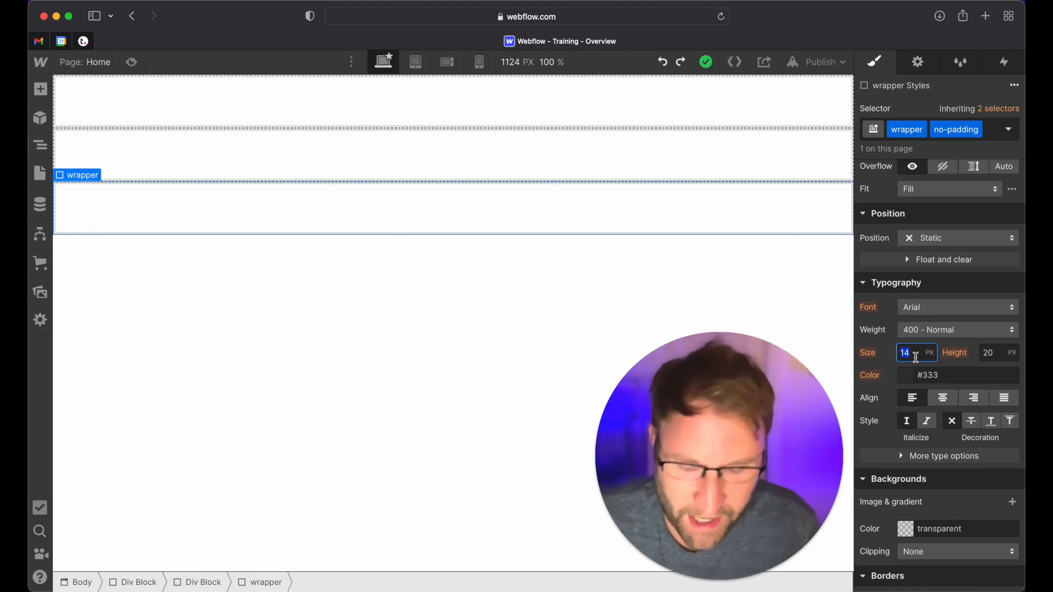
{"action": "type", "text": ".625"}
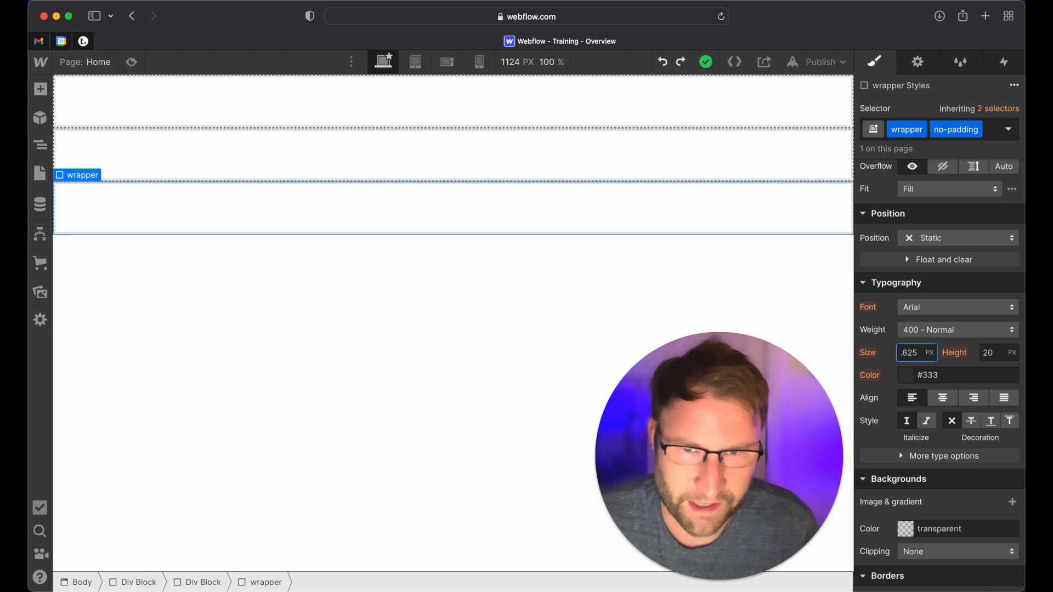
{"action": "type", "text": "*4"}
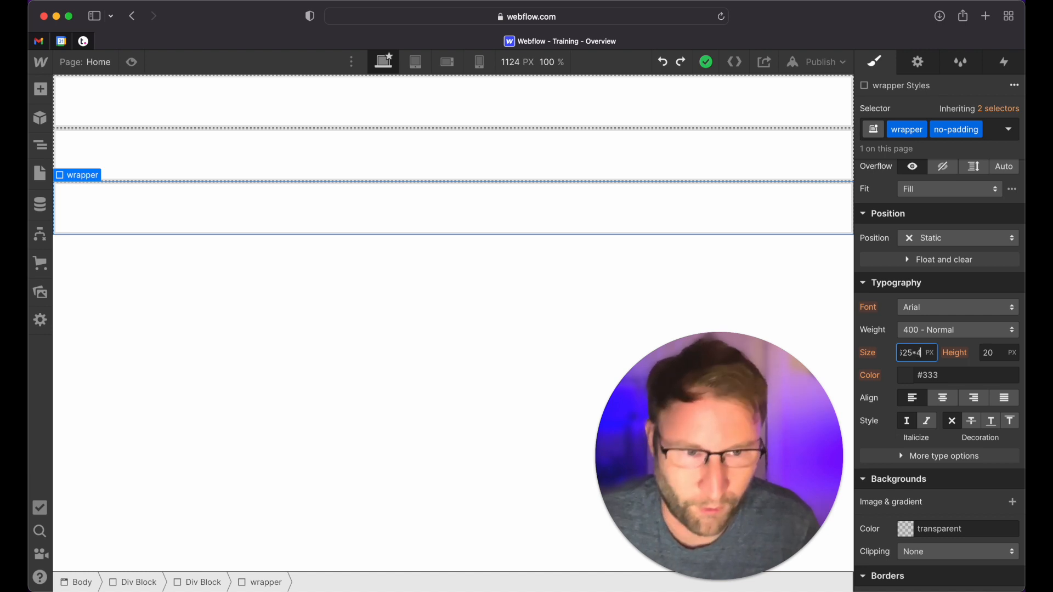
{"action": "key", "text": "Tab"}
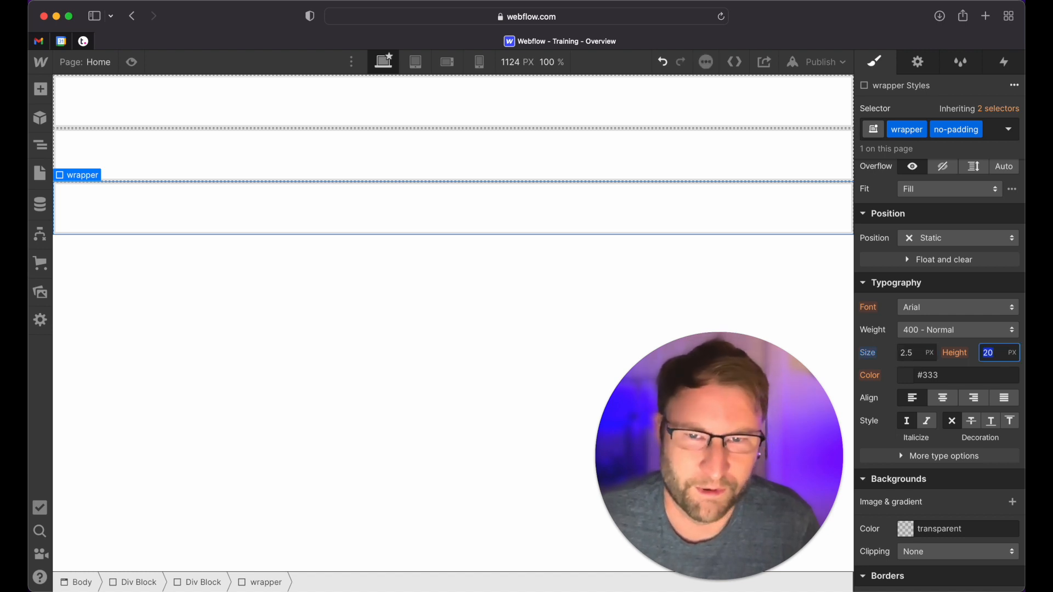
{"action": "key", "text": "shift+Tab"}
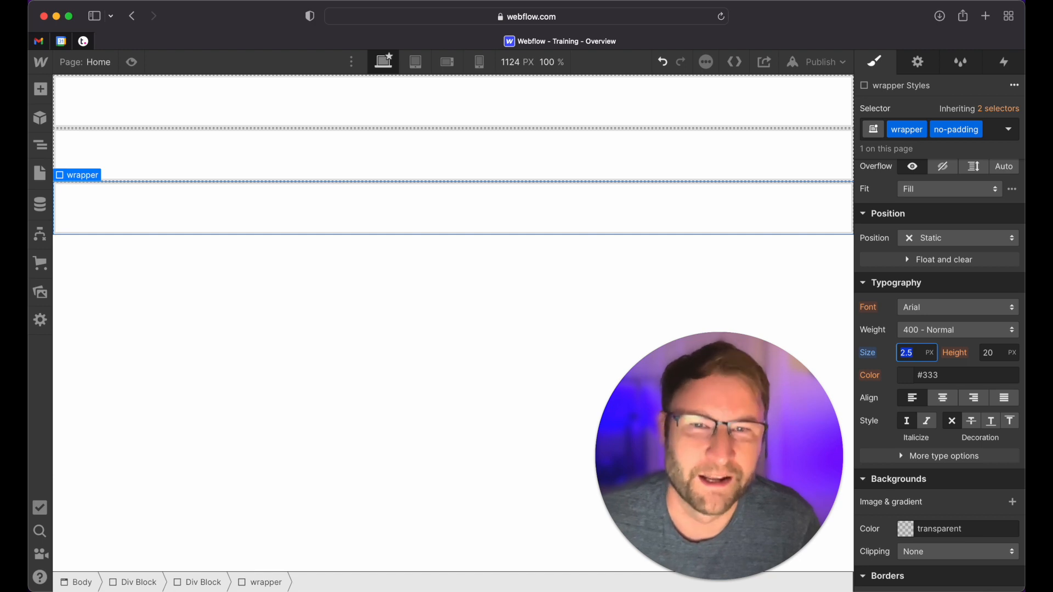
{"action": "left_click", "coordinate": [873, 356], "text": "alt"}
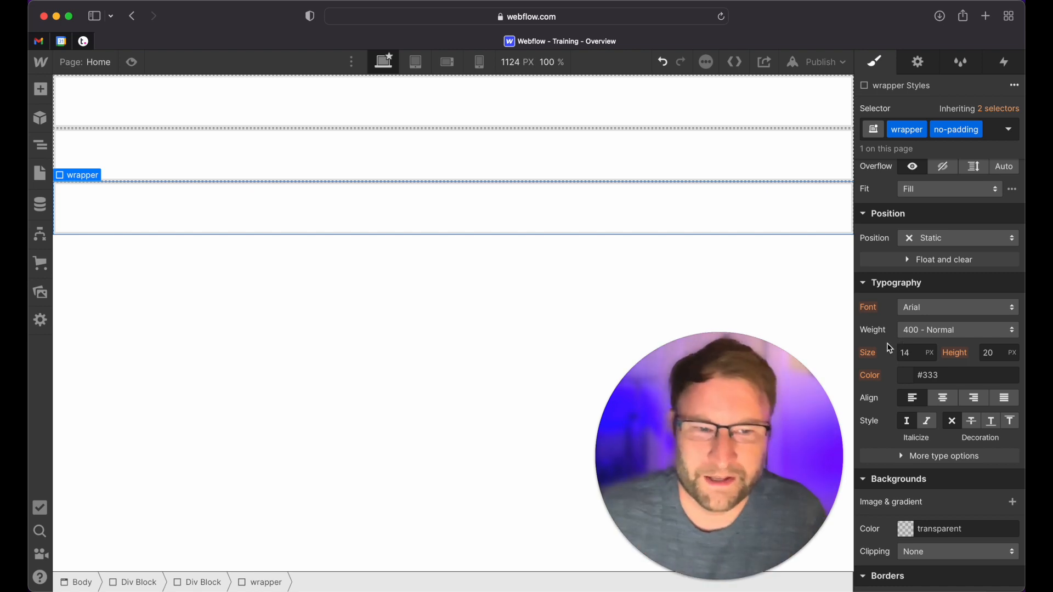
Try the placeholder background image background-image.svg on the wrapper block and reset the image and gradient setting
{"action": "scroll", "coordinate": [887, 327], "scroll_direction": "down", "scroll_amount": 8}
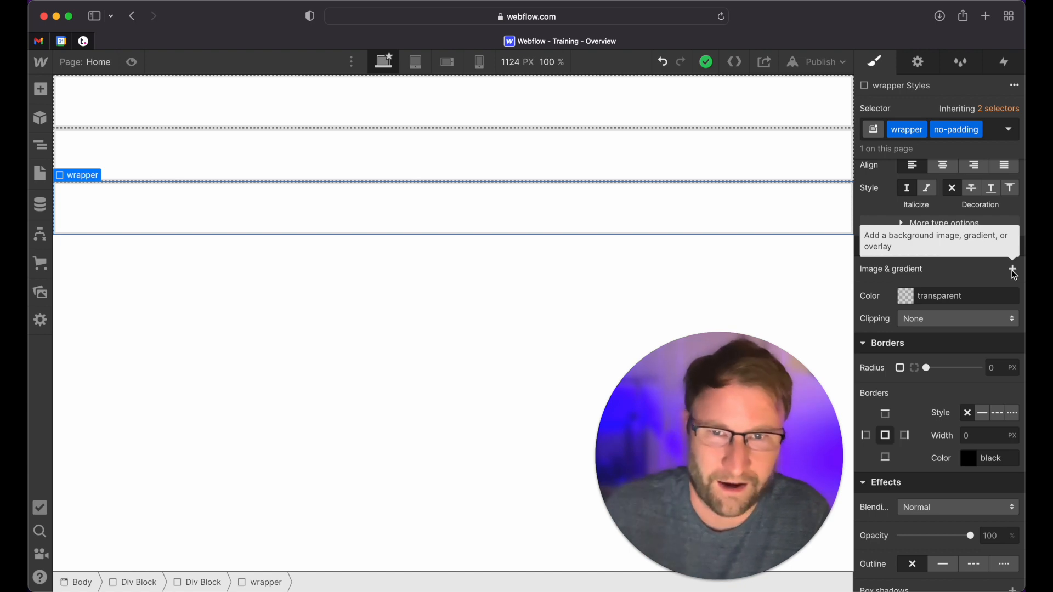
{"action": "left_click", "coordinate": [1013, 272]}
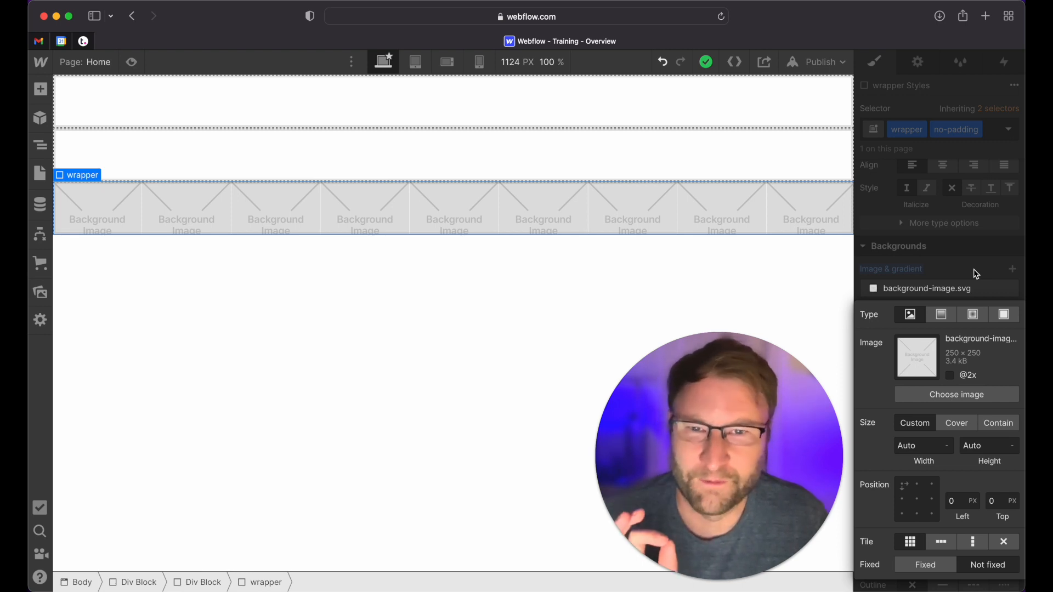
{"action": "left_click", "coordinate": [977, 274]}
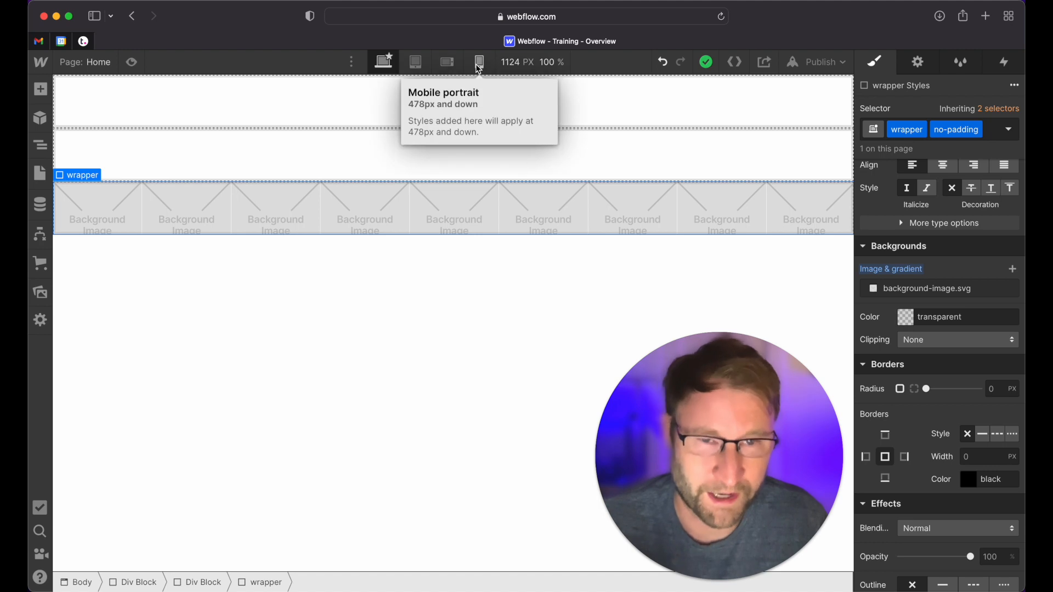
{"action": "left_click", "coordinate": [894, 270], "text": "alt"}
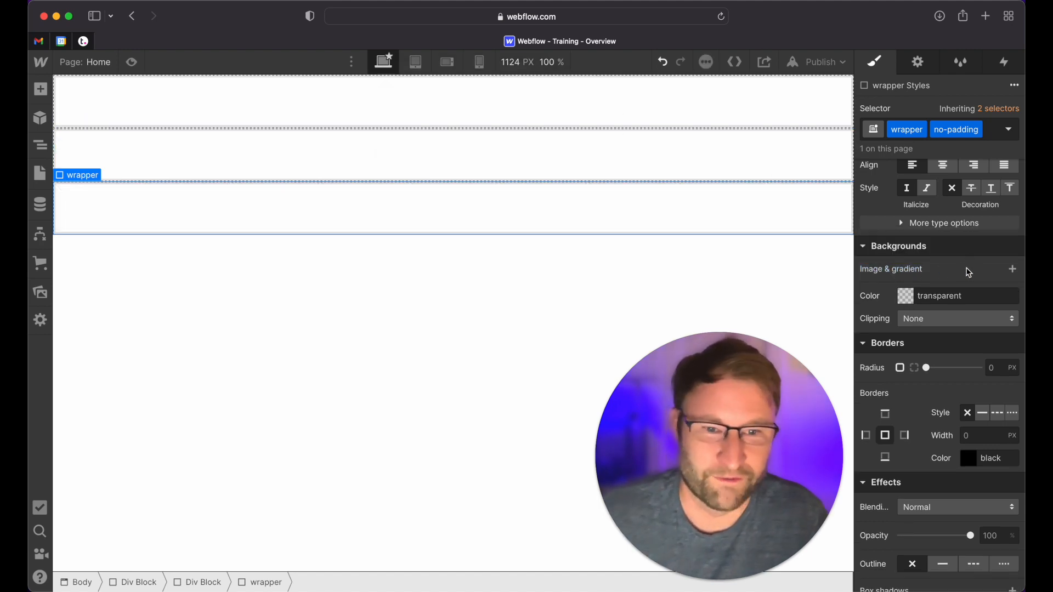
Try a move transform of -48 px along the Z axis on the wrapper block and reset the transforms
{"action": "scroll", "coordinate": [965, 270], "scroll_direction": "up", "scroll_amount": 2}
{"action": "scroll", "coordinate": [966, 271], "scroll_direction": "down", "scroll_amount": 3}
{"action": "scroll", "coordinate": [970, 273], "scroll_direction": "down", "scroll_amount": 1}
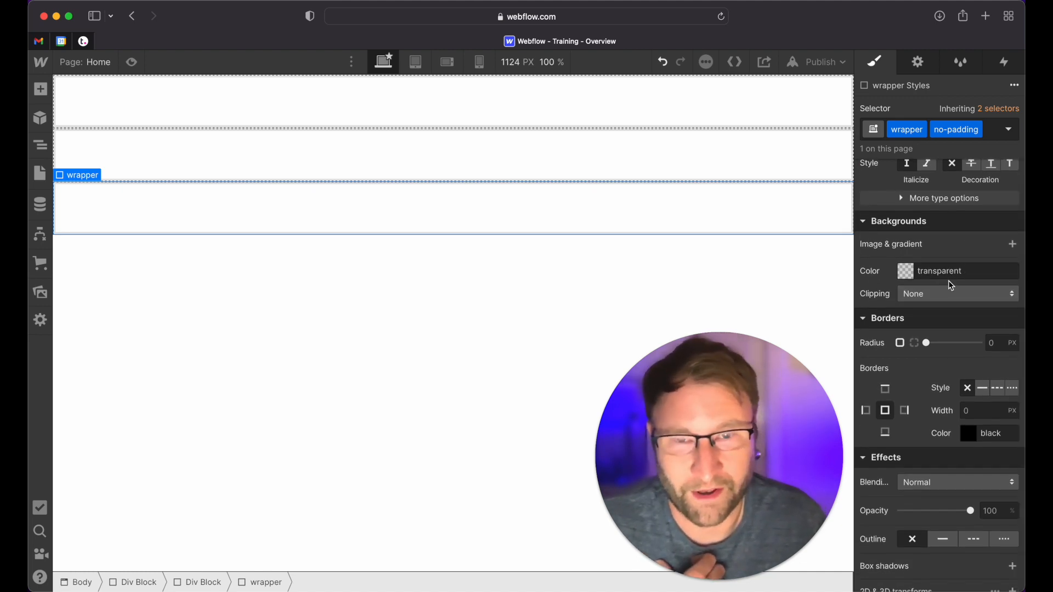
{"action": "scroll", "coordinate": [953, 301], "scroll_direction": "down", "scroll_amount": 5}
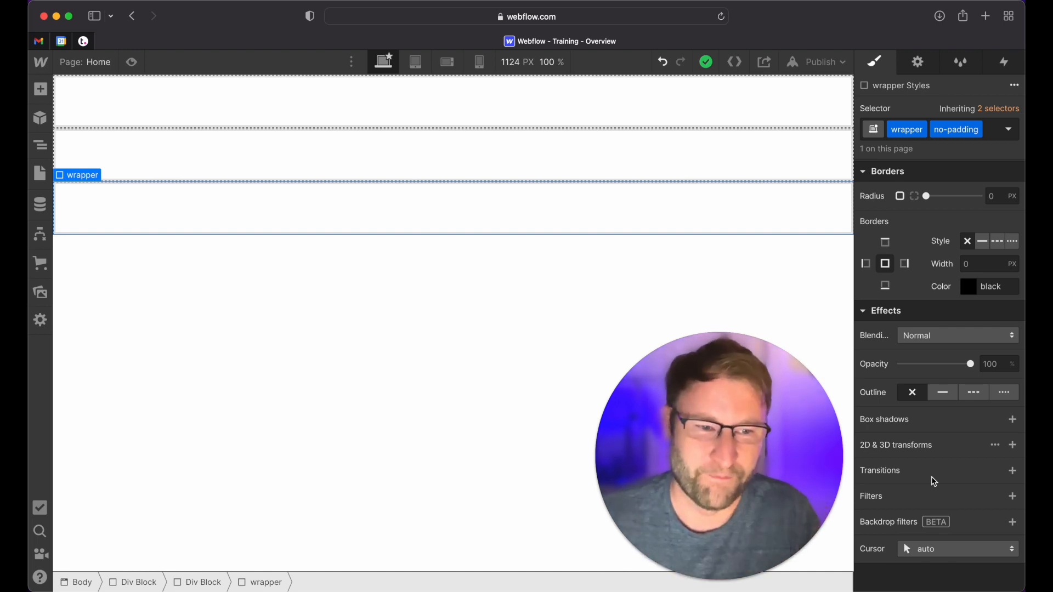
{"action": "left_click", "coordinate": [1016, 450]}
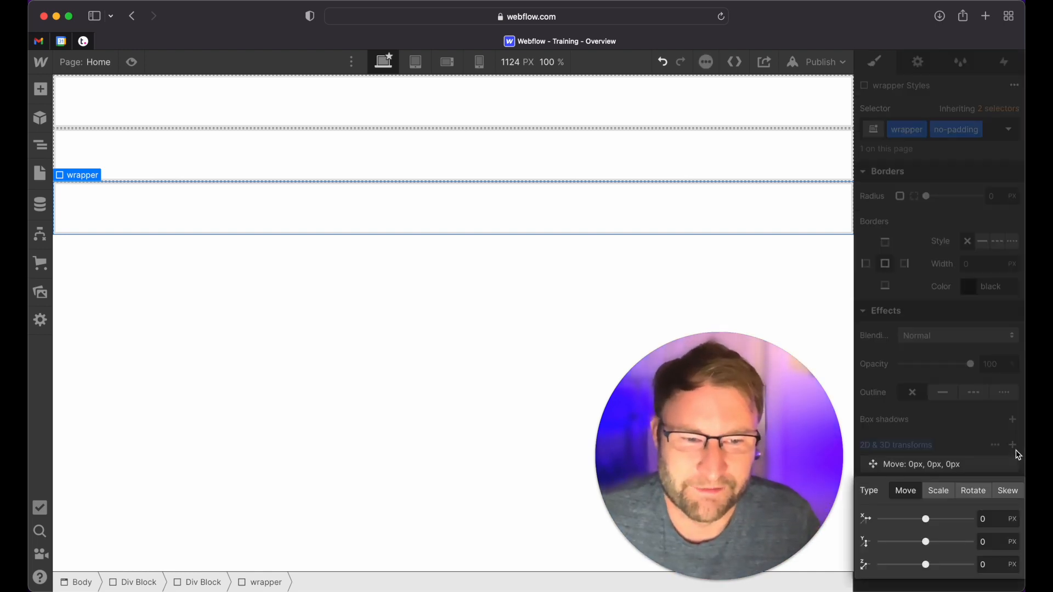
{"action": "mouse_move", "coordinate": [925, 568]}
{"action": "left_mouse_down"}
{"action": "mouse_move", "coordinate": [916, 569]}
{"action": "mouse_move", "coordinate": [927, 569]}
{"action": "left_mouse_up"}
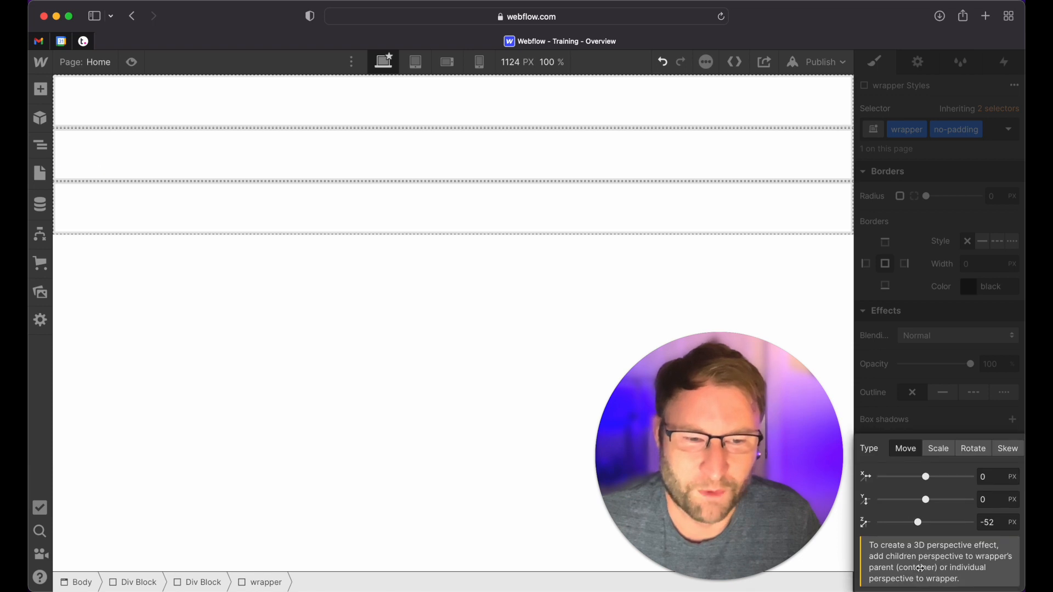
{"action": "left_click", "coordinate": [948, 435]}
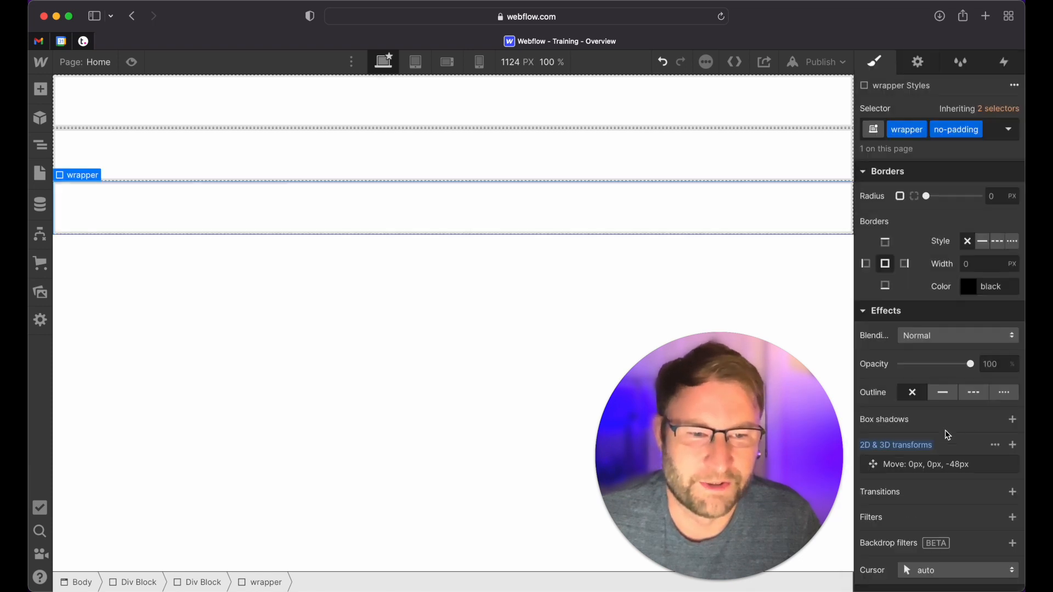
{"action": "left_click", "coordinate": [908, 446], "text": "alt"}
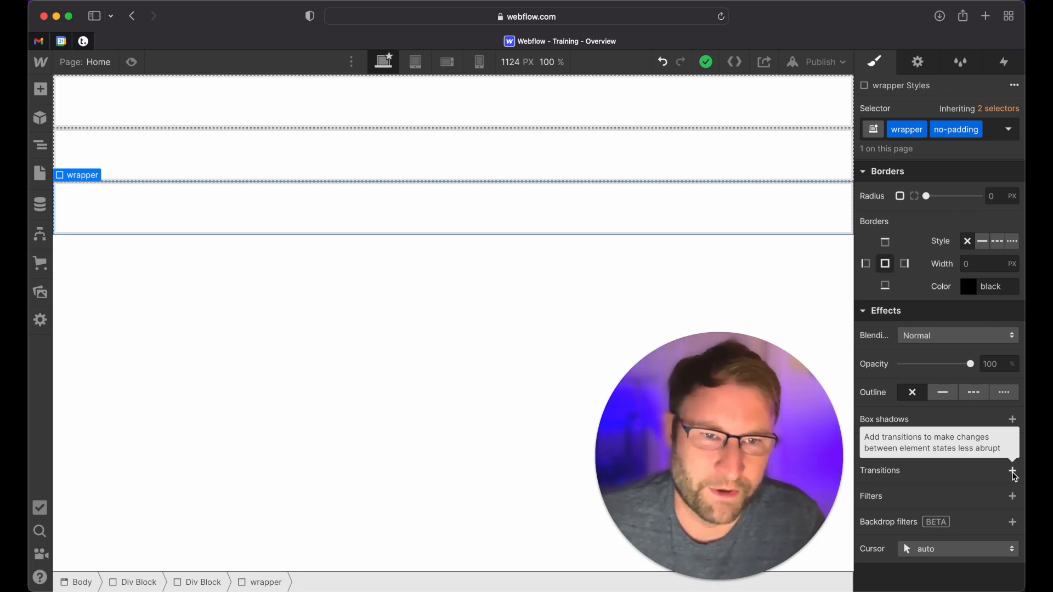
Try a 200 ms opacity transition on the wrapper block, look through the available transition types, and reset the transitions
{"action": "left_click", "coordinate": [1013, 473]}
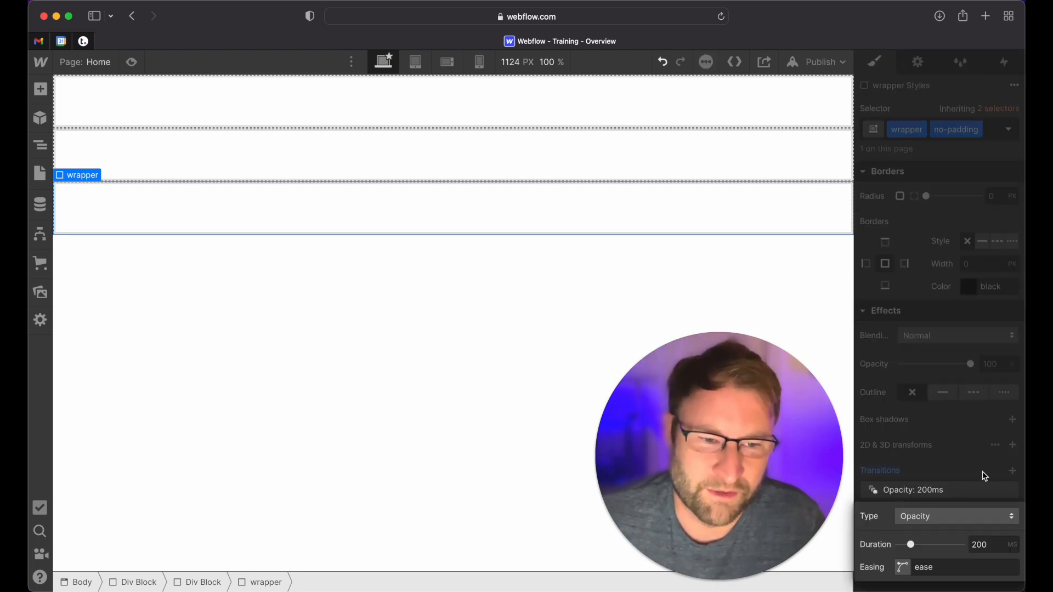
{"action": "left_click", "coordinate": [941, 520]}
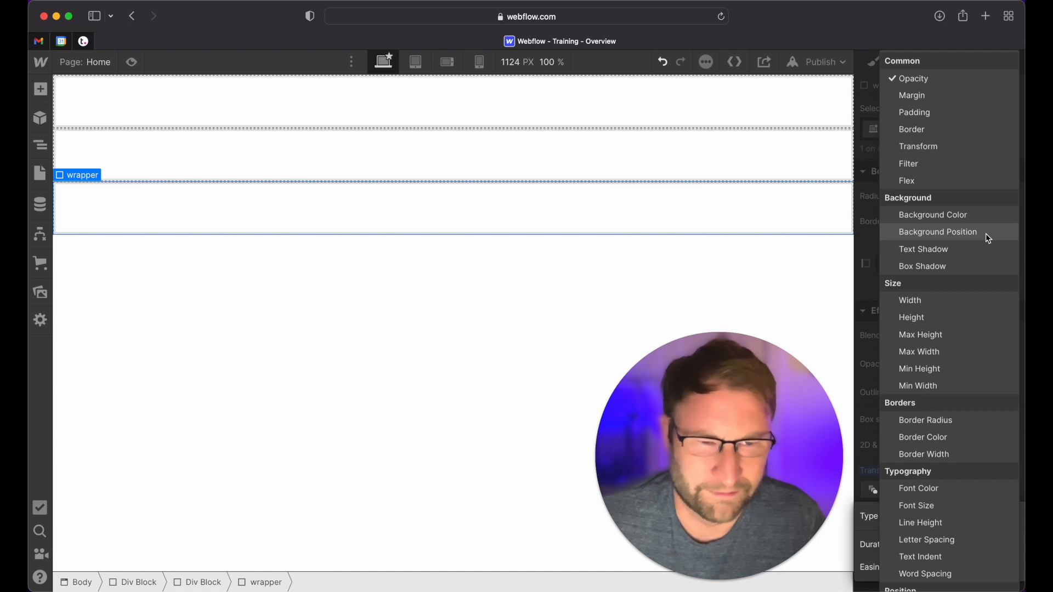
{"action": "scroll", "coordinate": [962, 288], "scroll_direction": "down", "scroll_amount": 5}
{"action": "scroll", "coordinate": [971, 295], "scroll_direction": "down", "scroll_amount": 7}
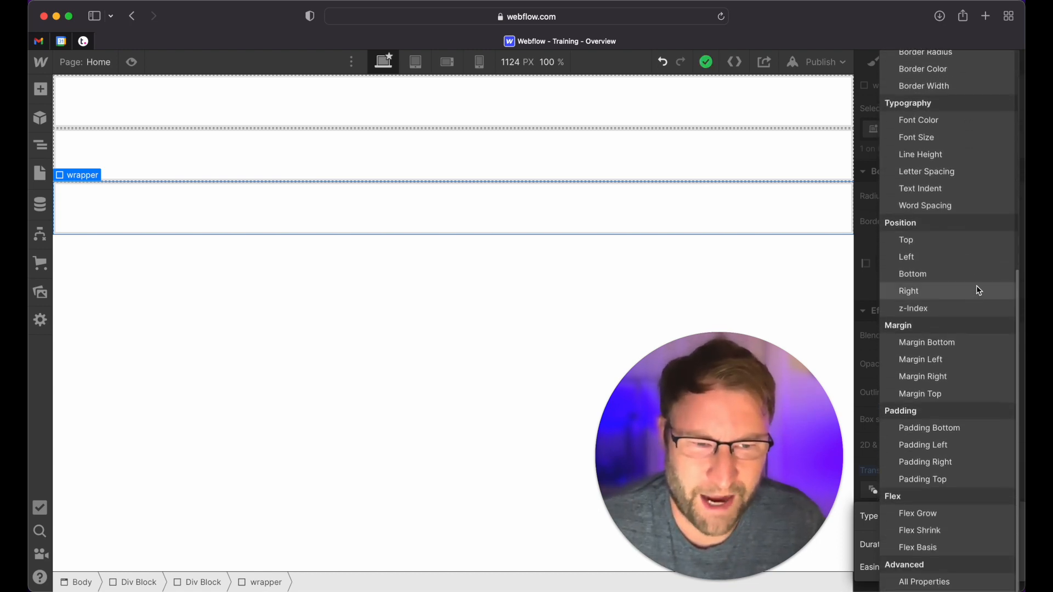
{"action": "scroll", "coordinate": [978, 291], "scroll_direction": "up", "scroll_amount": 9}
{"action": "left_click", "coordinate": [868, 292]}
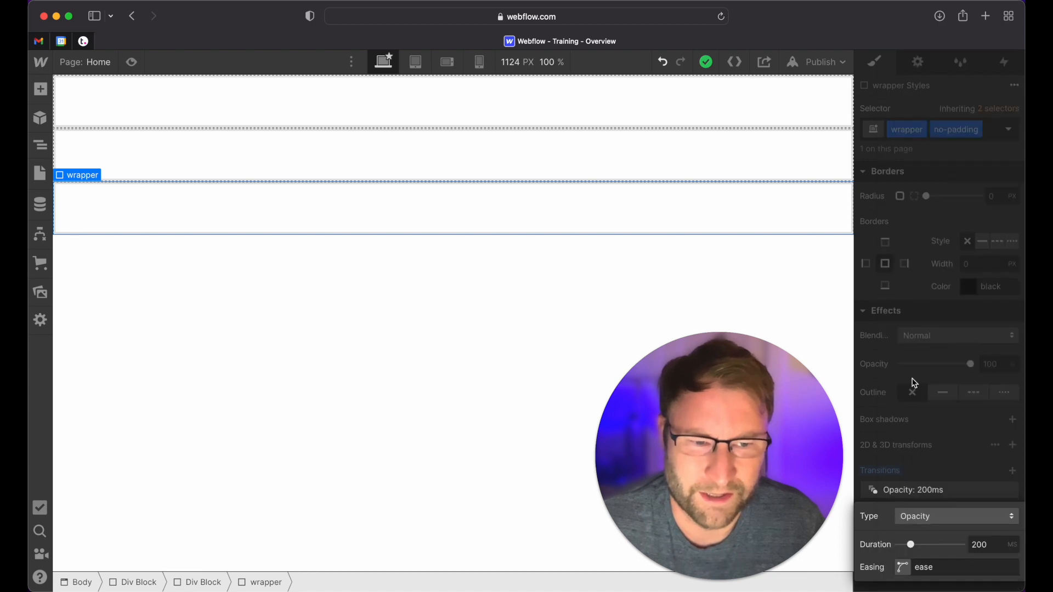
{"action": "left_click", "coordinate": [900, 471]}
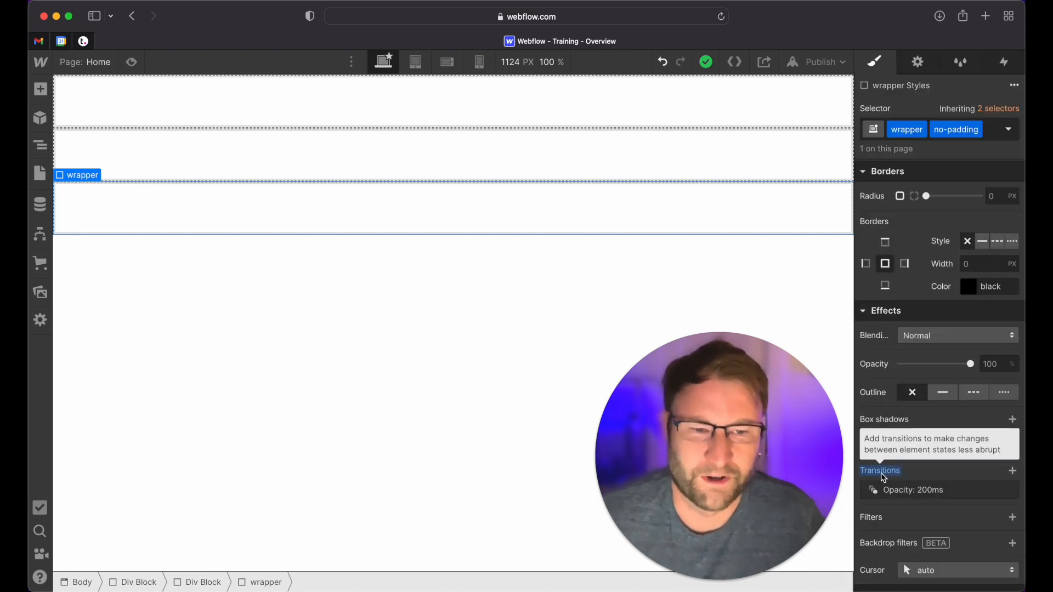
{"action": "left_click", "coordinate": [882, 474], "text": "alt"}
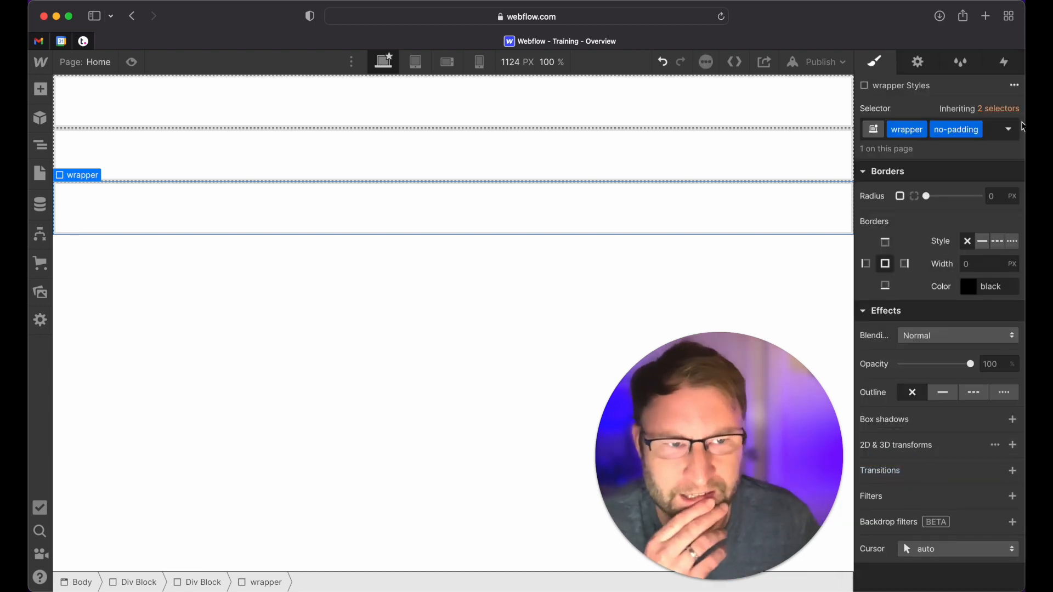
{"action": "scroll", "coordinate": [945, 488], "scroll_direction": "up", "scroll_amount": 10}
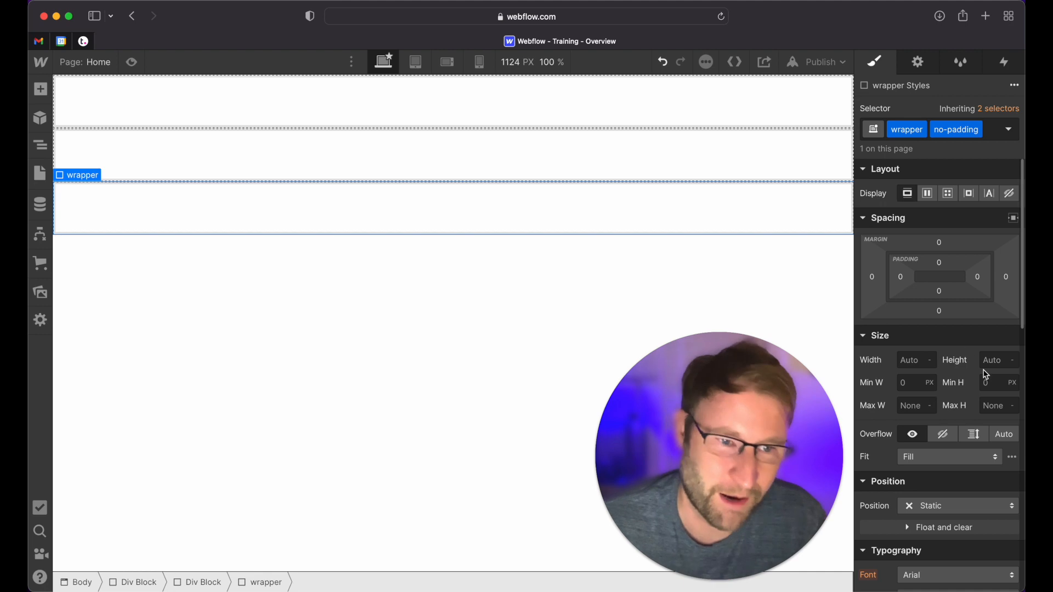
Look over the wrapper block's styles and element settings, including the HTML tags it can use
{"action": "scroll", "coordinate": [966, 409], "scroll_direction": "down", "scroll_amount": 5}
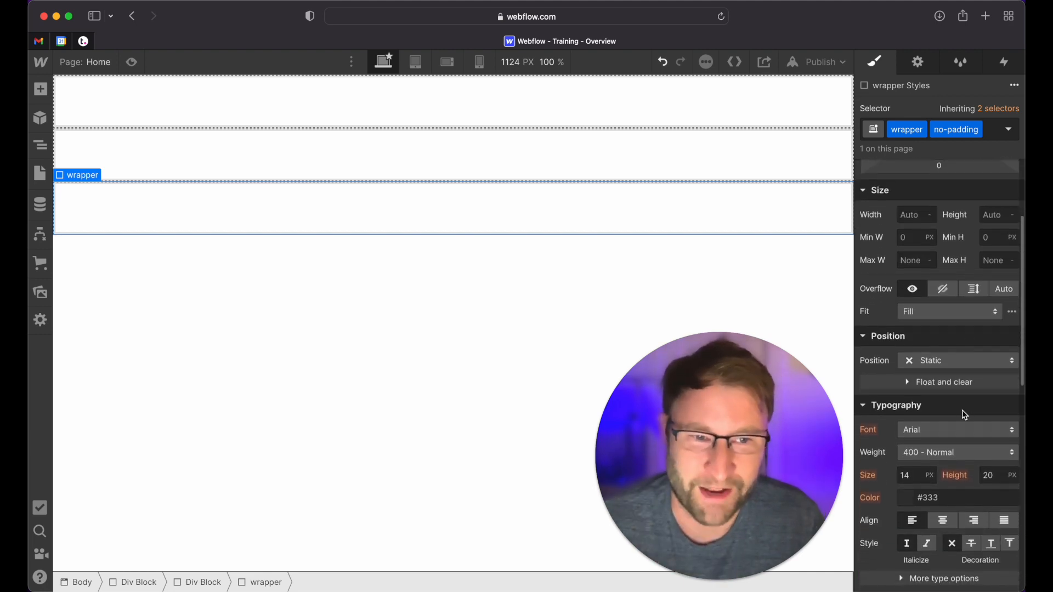
{"action": "scroll", "coordinate": [967, 414], "scroll_direction": "up", "scroll_amount": 5}
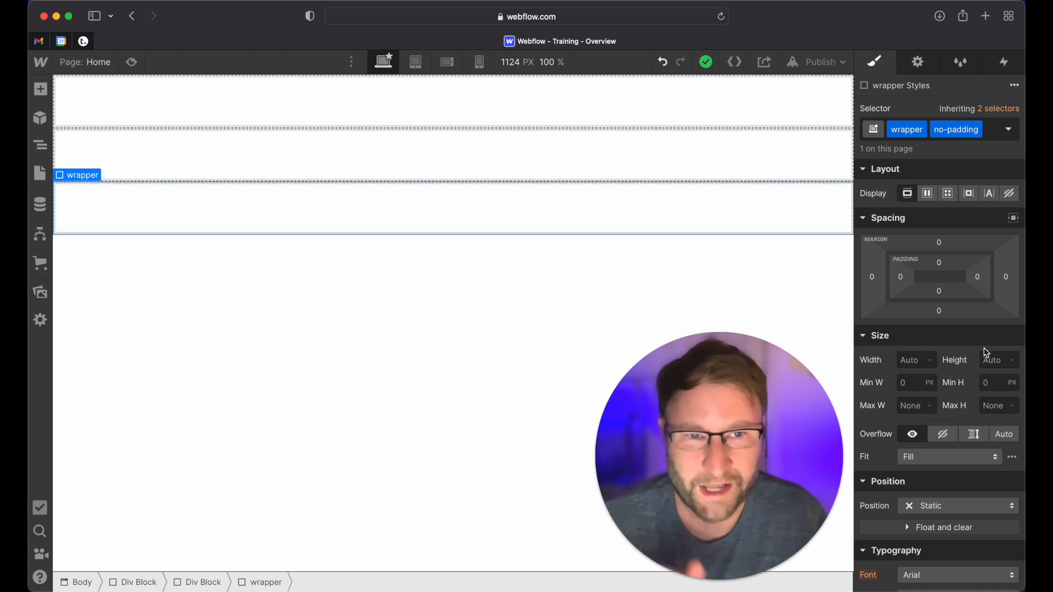
{"action": "left_click", "coordinate": [927, 72]}
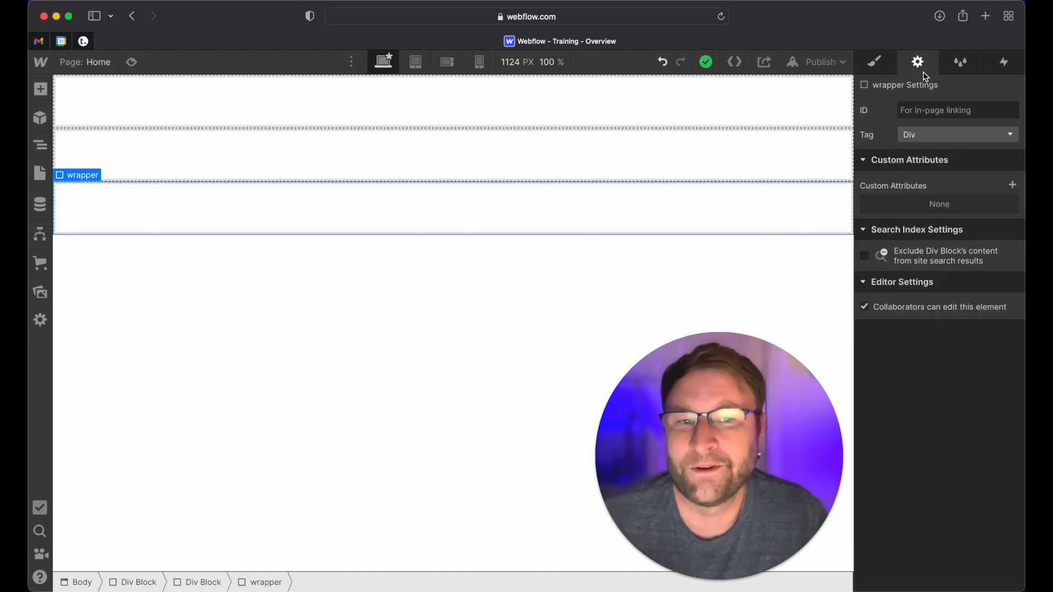
{"action": "left_click", "coordinate": [961, 143]}
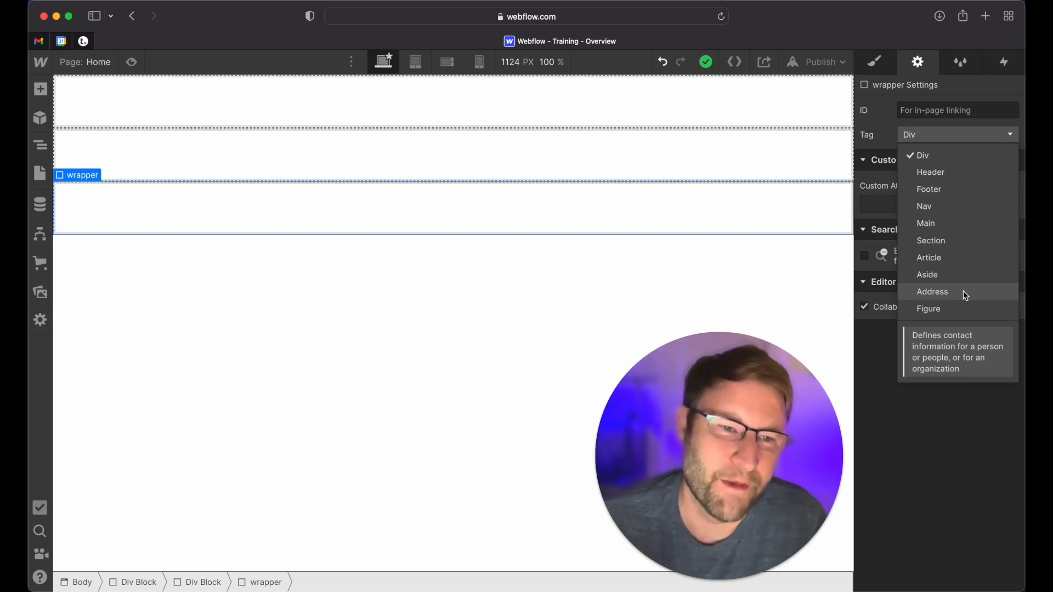
{"action": "left_click", "coordinate": [889, 104]}
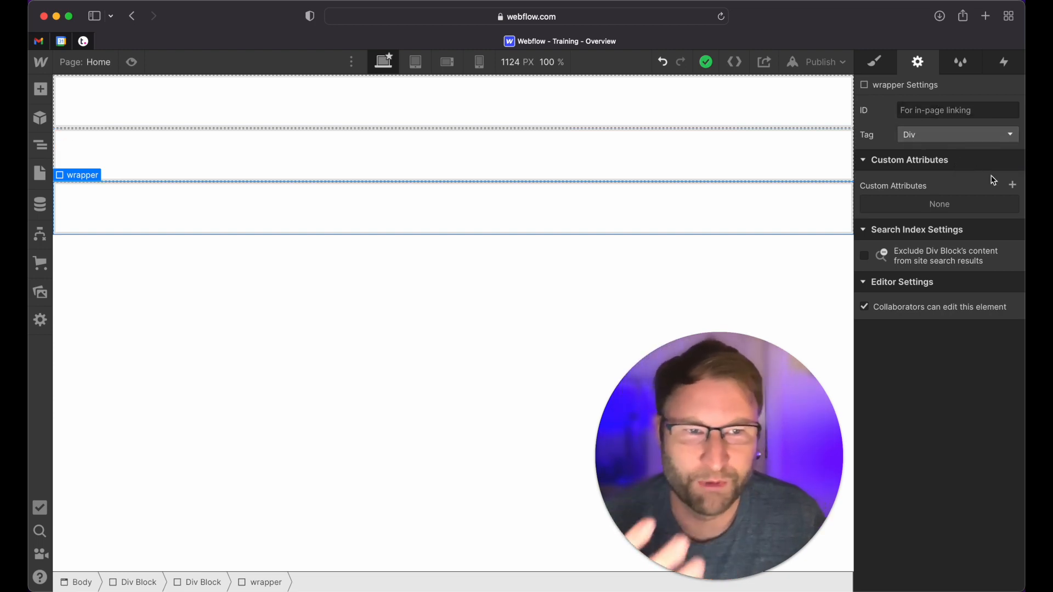
Review the site's classes in the Style Manager and return to the element styles
{"action": "left_click", "coordinate": [959, 63]}
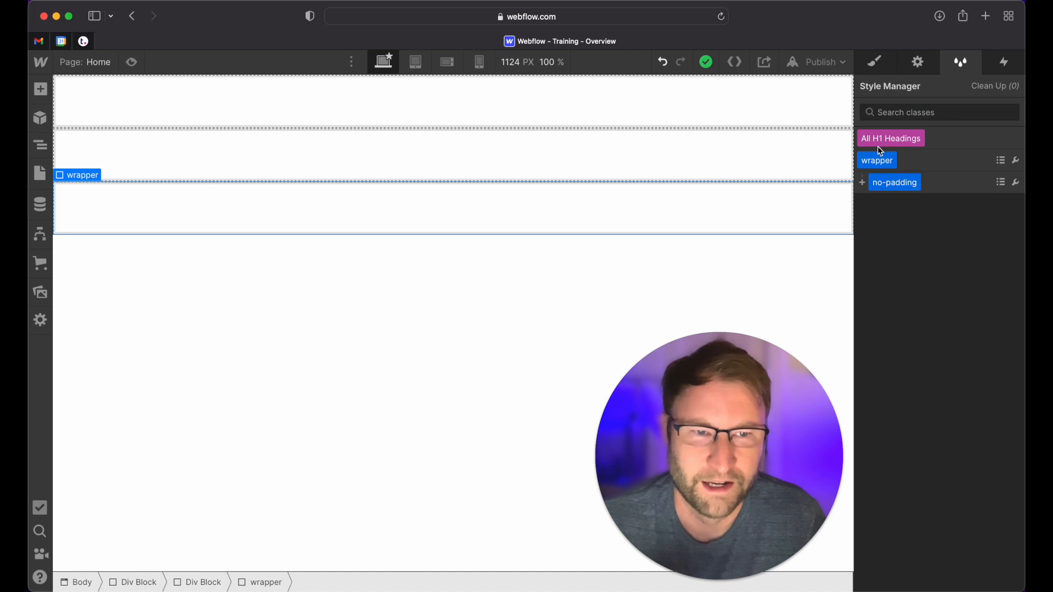
{"action": "mouse_move", "coordinate": [895, 186]}
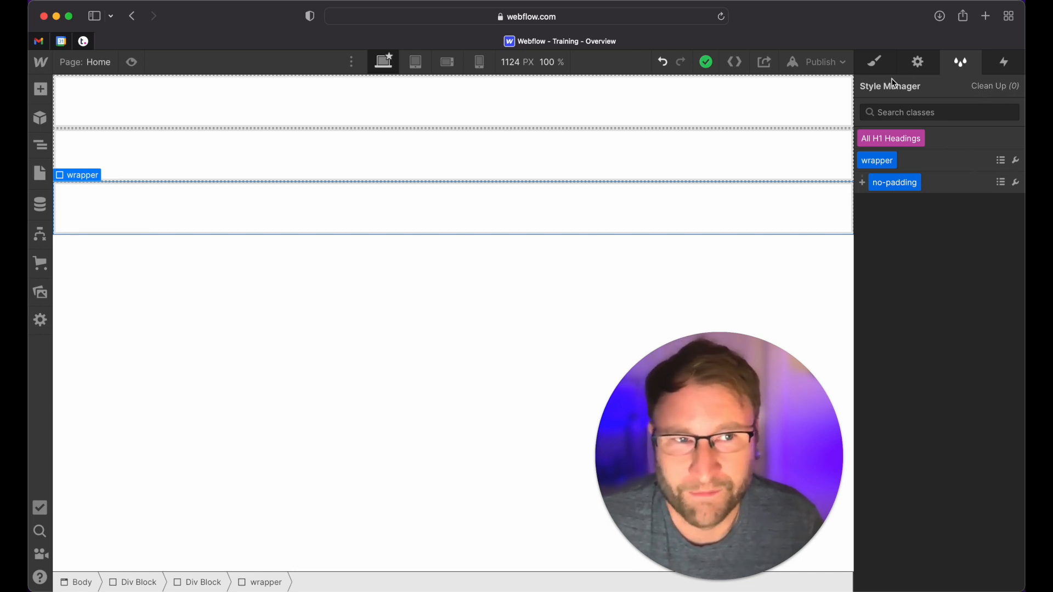
{"action": "left_click", "coordinate": [876, 63]}
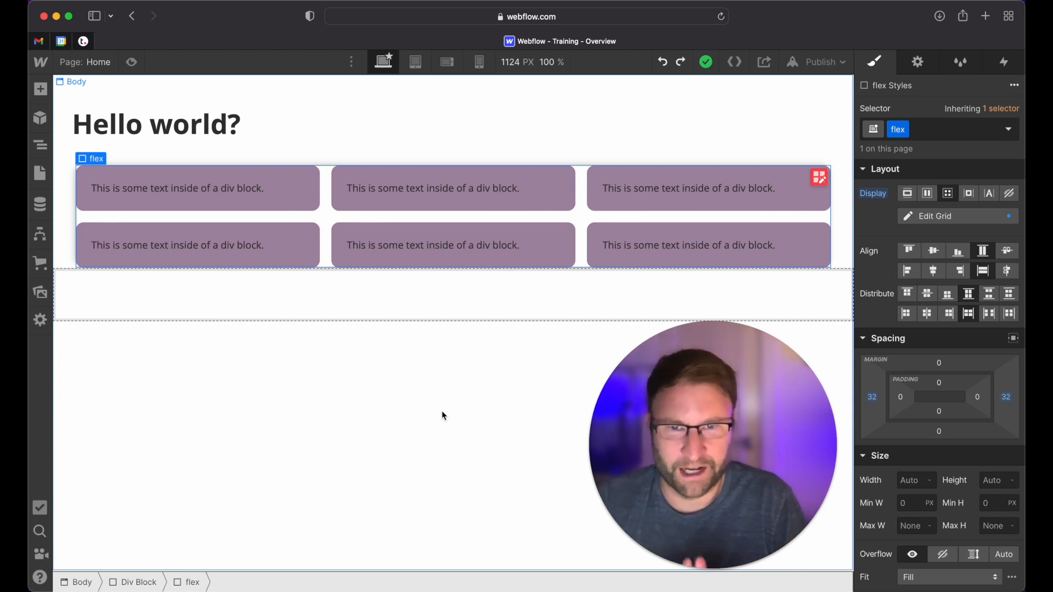
View the flex block's layout at the tablet, mobile landscape and mobile portrait breakpoints
{"action": "left_click", "coordinate": [421, 70]}
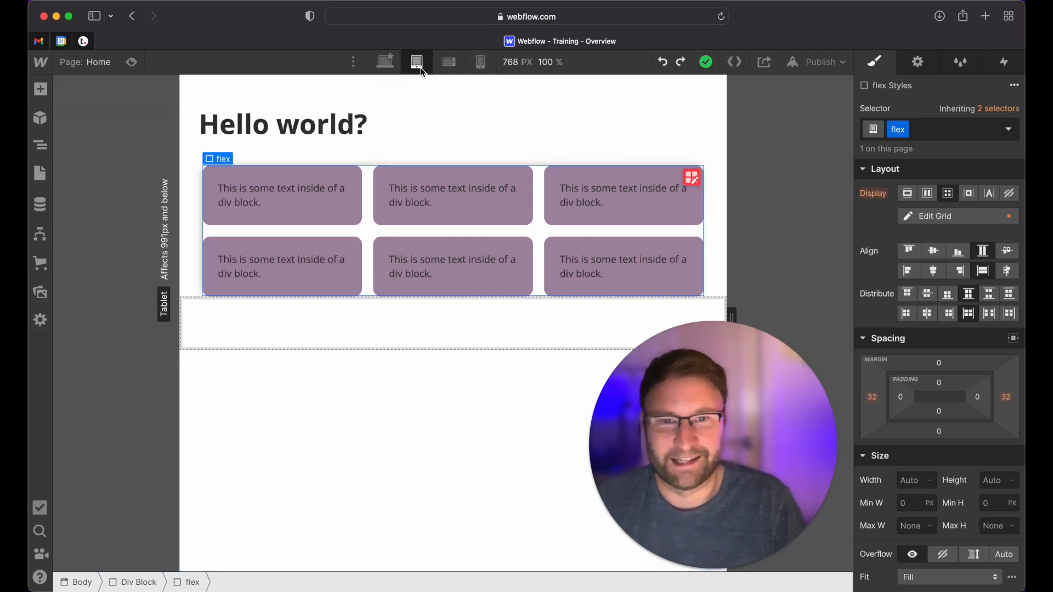
{"action": "left_click", "coordinate": [449, 65]}
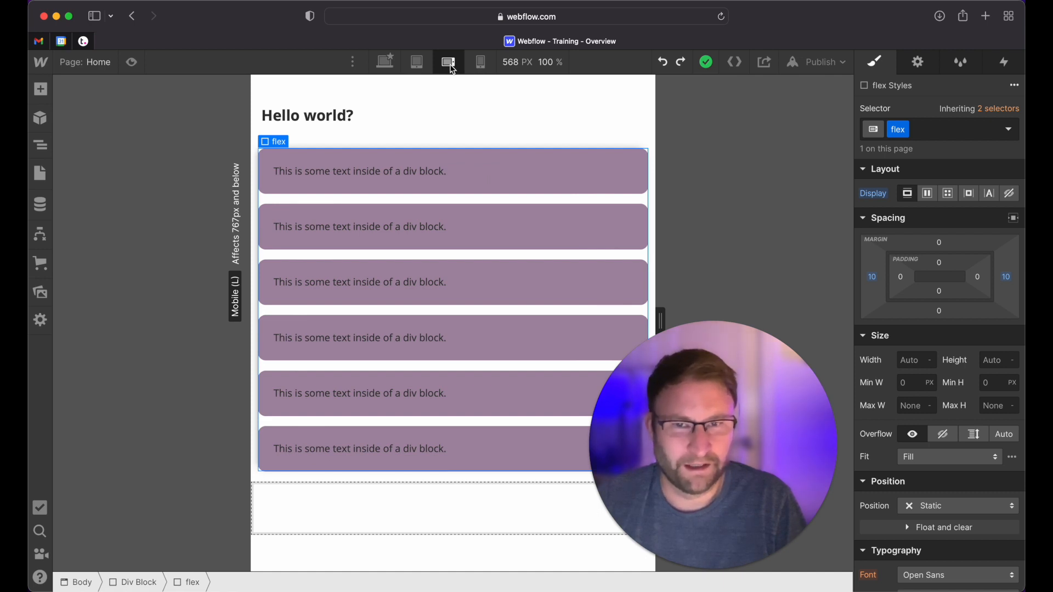
{"action": "left_click", "coordinate": [481, 63]}
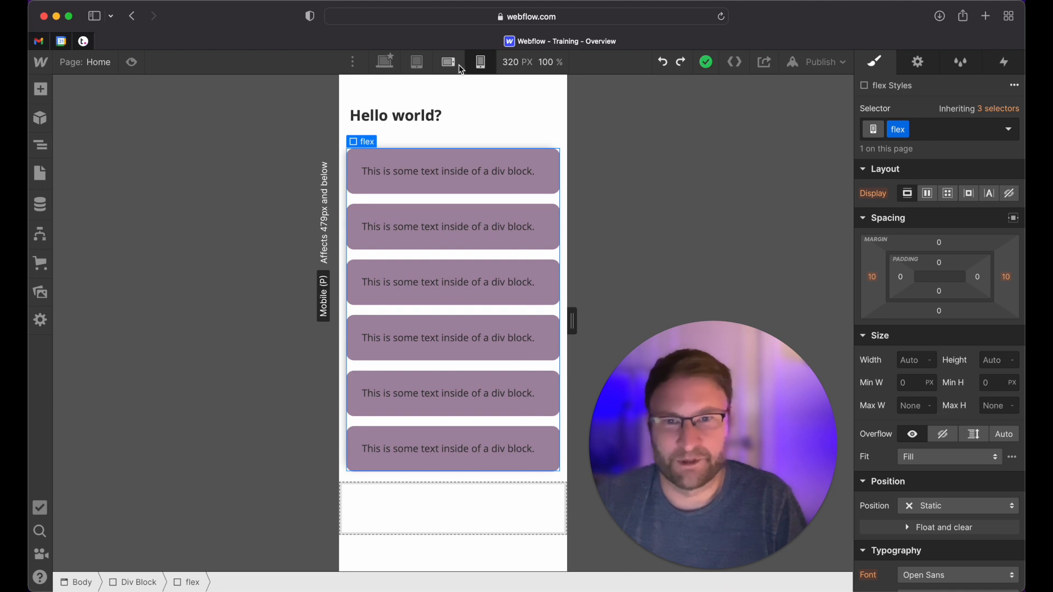
Switch the flex block to grid display at the mobile landscape breakpoint and set its first column to 1.5 fr
{"action": "left_click", "coordinate": [459, 67]}
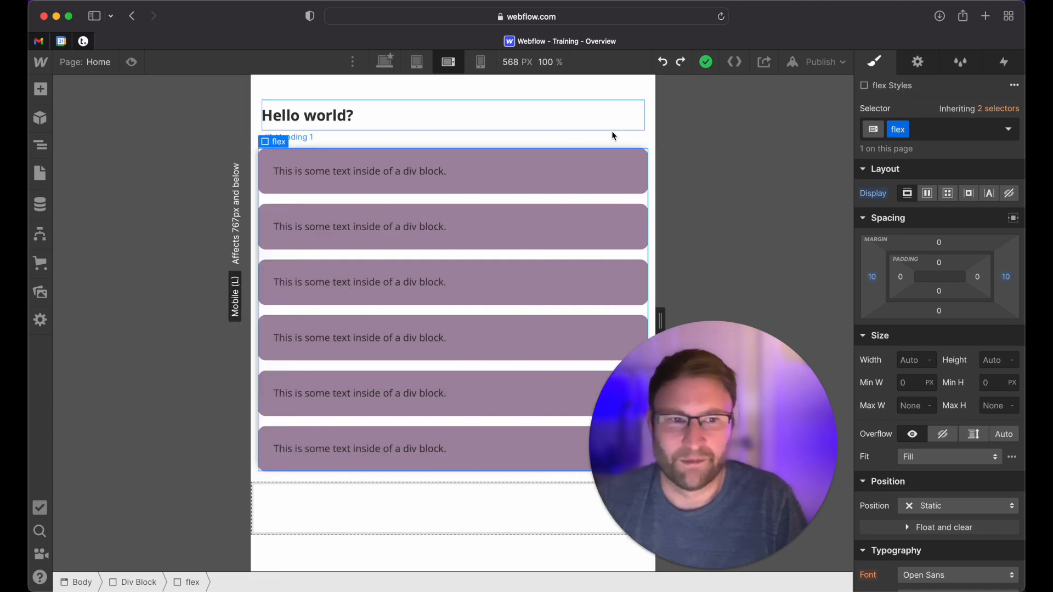
{"action": "left_click", "coordinate": [947, 195]}
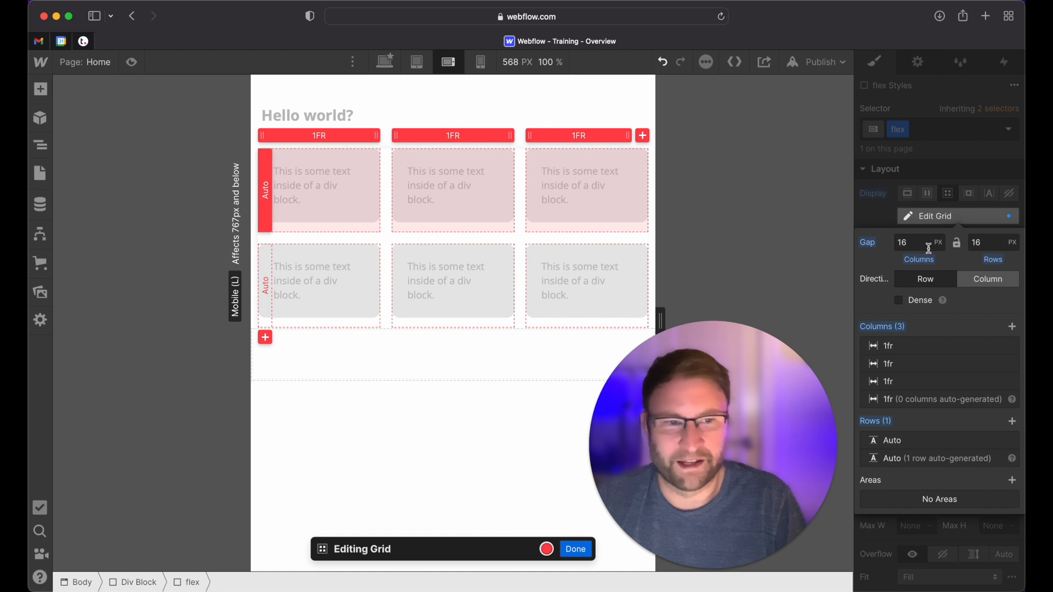
{"action": "left_click", "coordinate": [889, 349]}
{"action": "left_click_drag", "start_coordinate": [913, 388], "coordinate": [918, 388]}
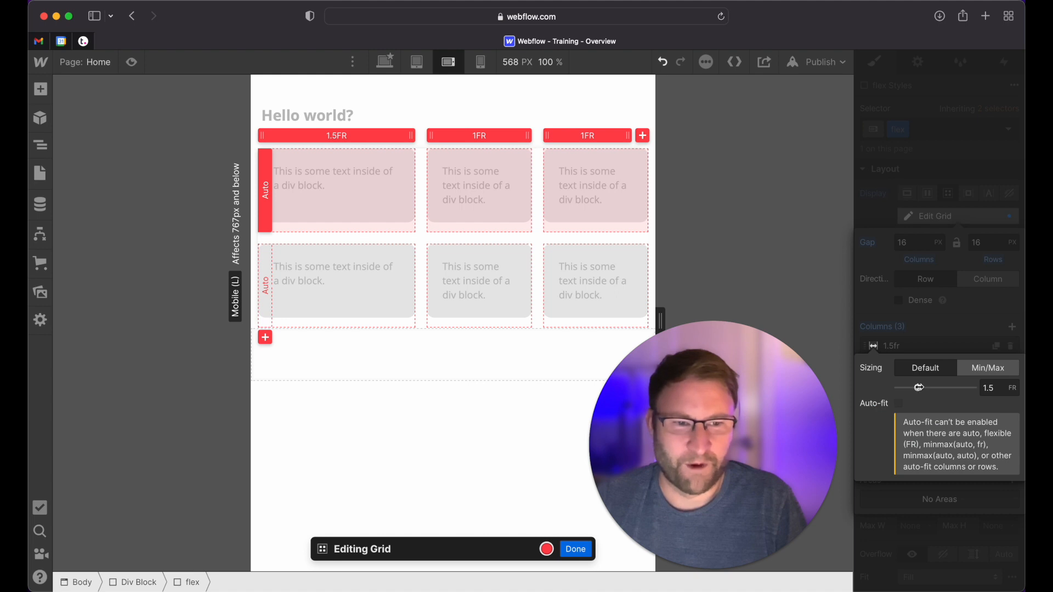
{"action": "left_click", "coordinate": [935, 334]}
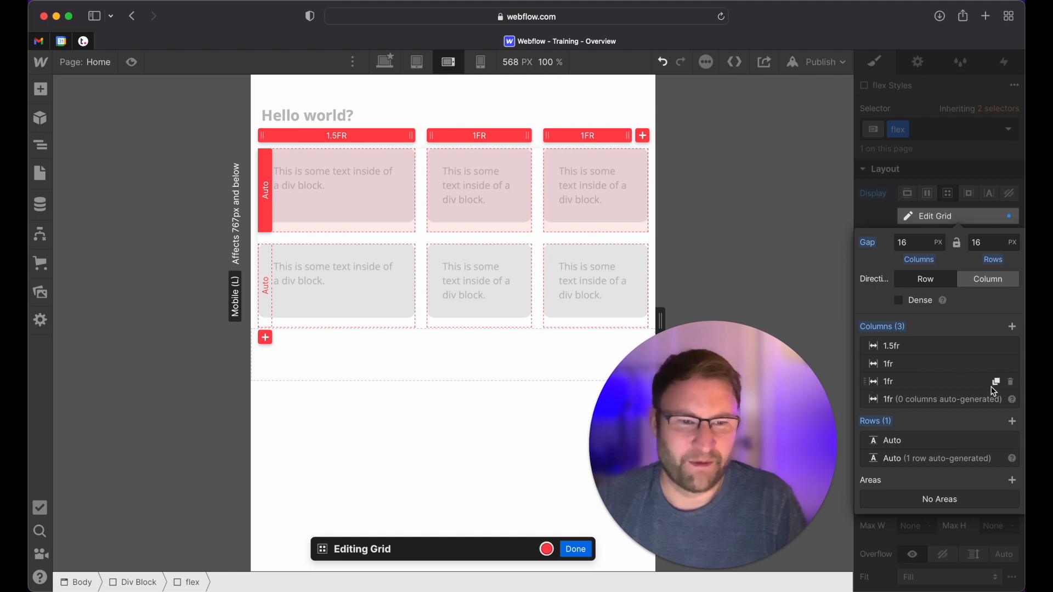
Remove the grid's third column, widen the first column to 2 fr, and finish editing the grid
{"action": "left_click", "coordinate": [1011, 382]}
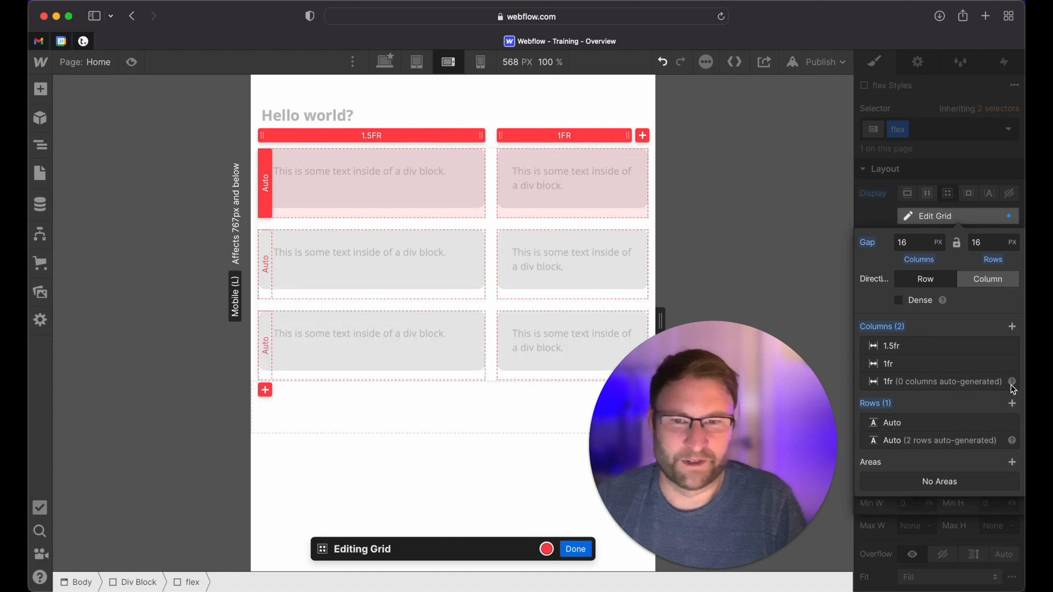
{"action": "left_click", "coordinate": [899, 348]}
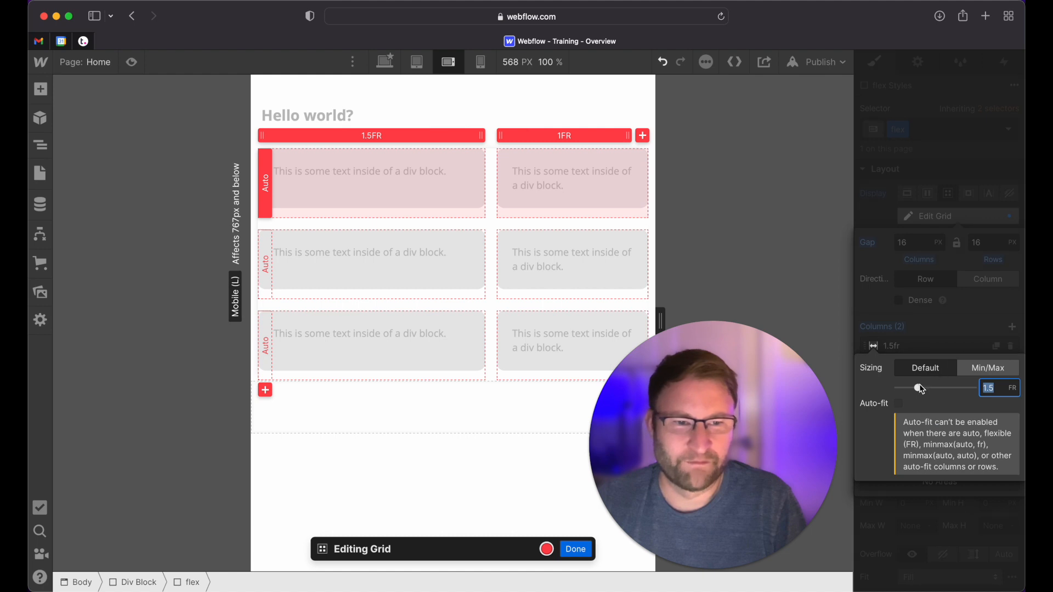
{"action": "left_click_drag", "start_coordinate": [919, 388], "coordinate": [927, 388]}
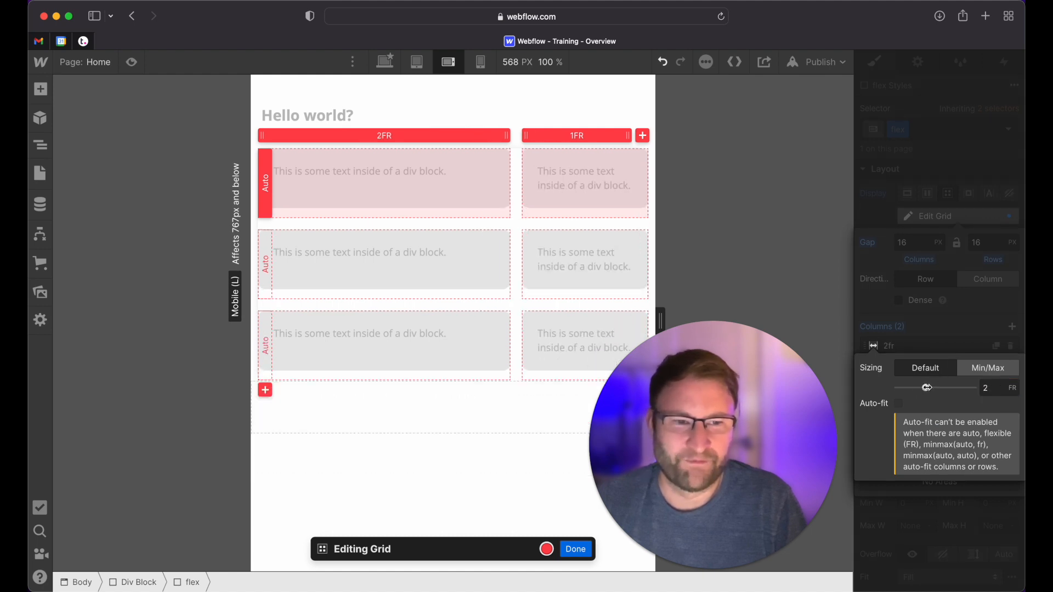
{"action": "left_click", "coordinate": [941, 322]}
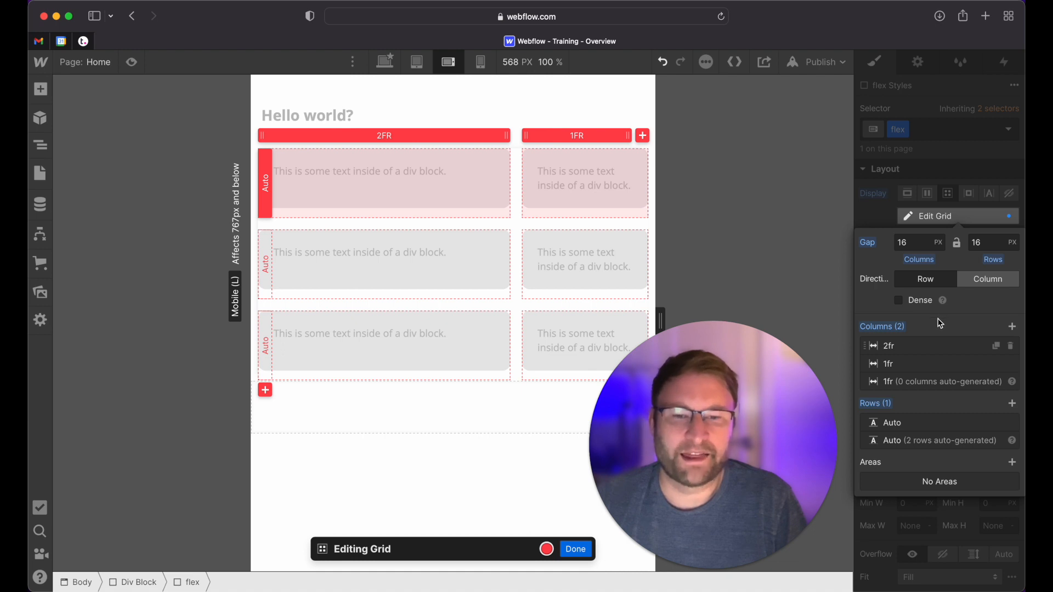
{"action": "left_click", "coordinate": [576, 549]}
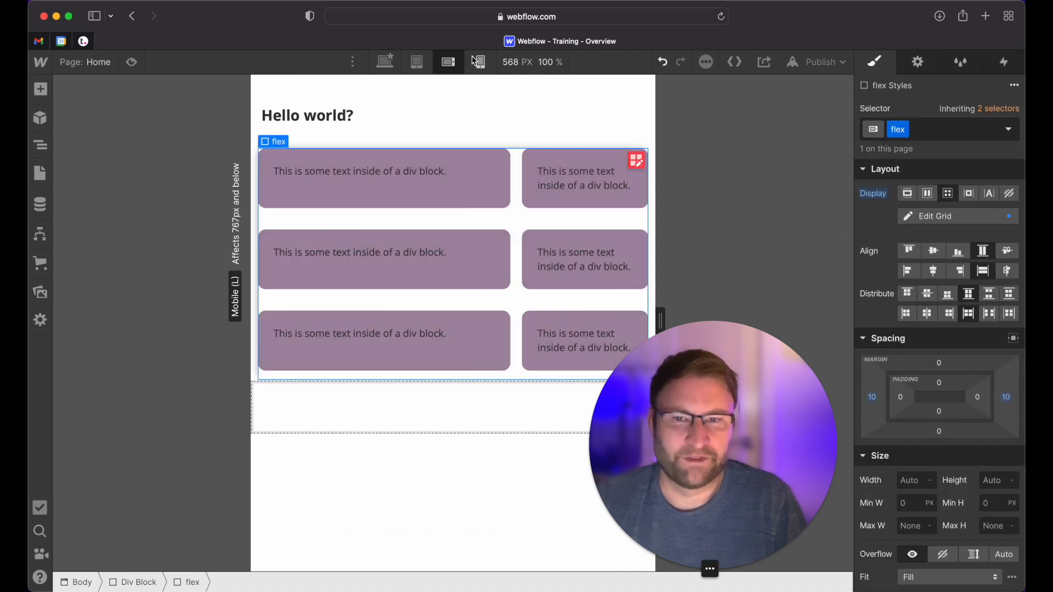
Set the flex block's display to block at the mobile portrait breakpoint and look over its other styles
{"action": "left_click", "coordinate": [477, 62]}
{"action": "left_click", "coordinate": [908, 194]}
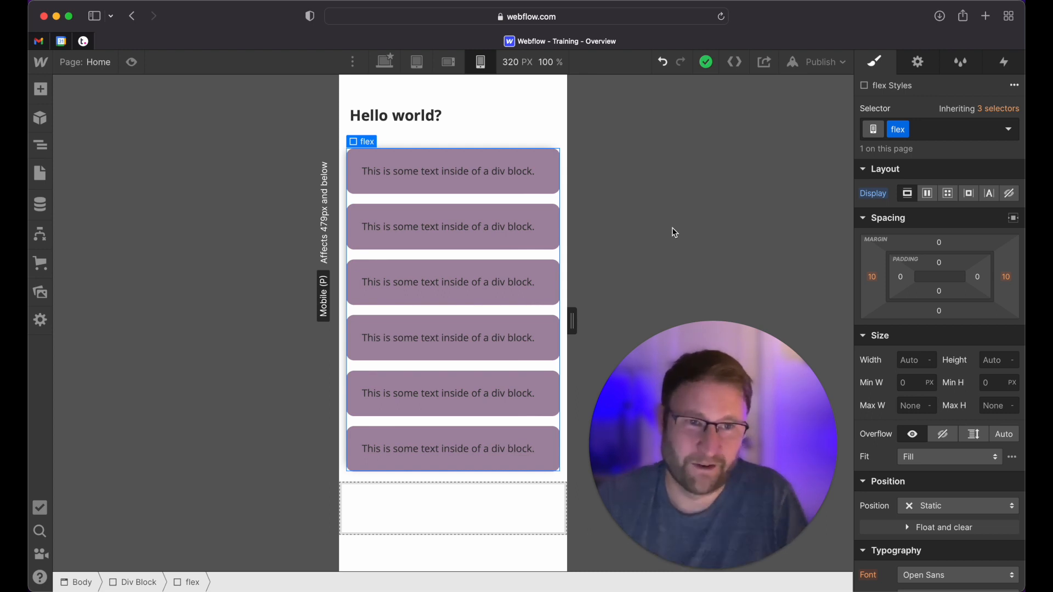
{"action": "scroll", "coordinate": [962, 335], "scroll_direction": "down", "scroll_amount": 5}
{"action": "scroll", "coordinate": [962, 334], "scroll_direction": "down", "scroll_amount": 10}
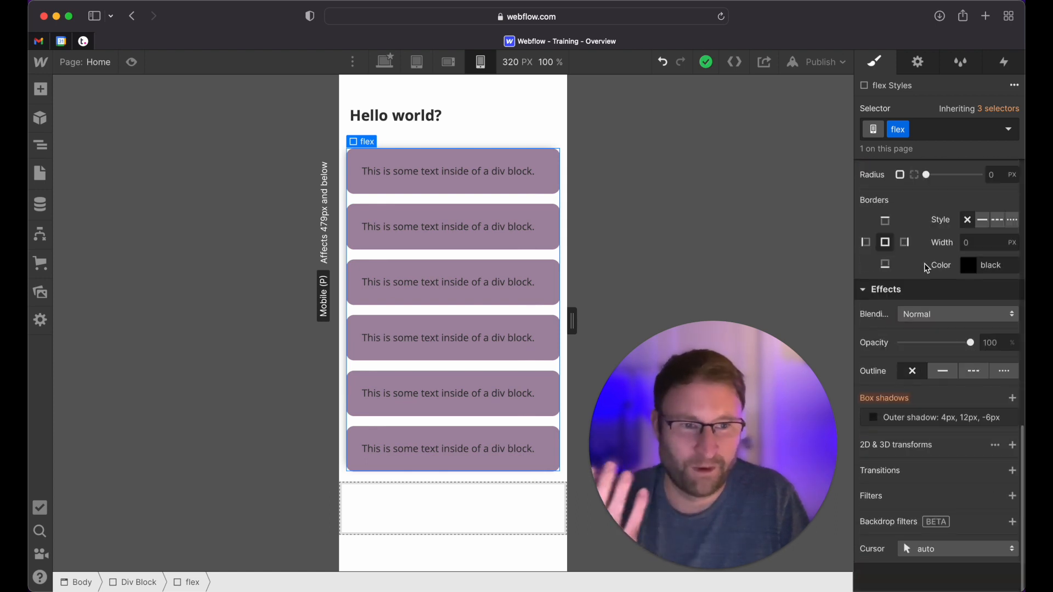
{"action": "scroll", "coordinate": [939, 268], "scroll_direction": "up", "scroll_amount": 12}
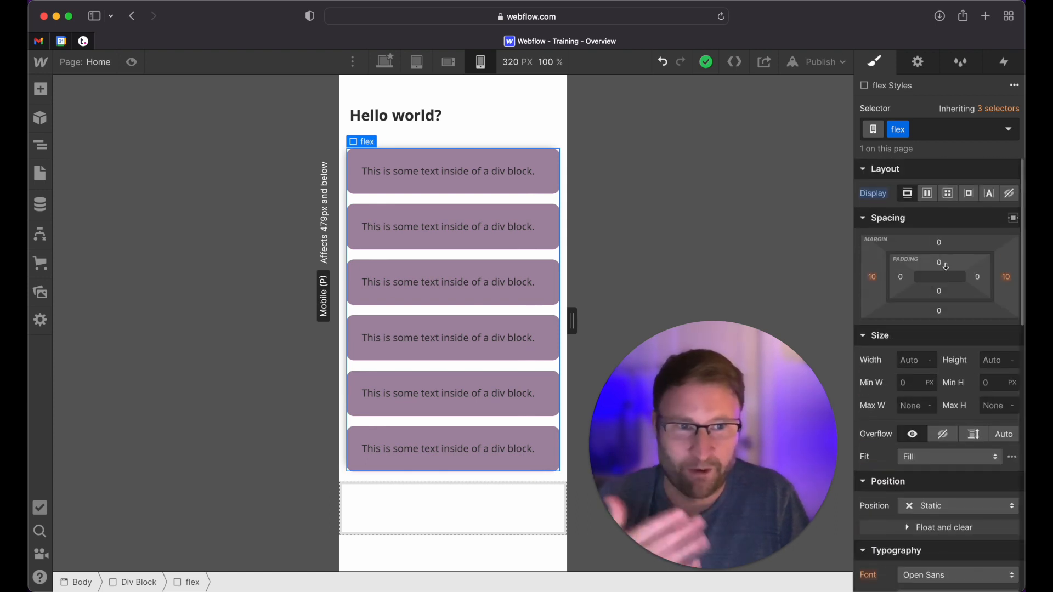
Step the canvas back through the mobile landscape and tablet breakpoints to desktop
{"action": "left_click", "coordinate": [449, 62]}
{"action": "left_click", "coordinate": [417, 62]}
{"action": "left_click", "coordinate": [385, 62]}
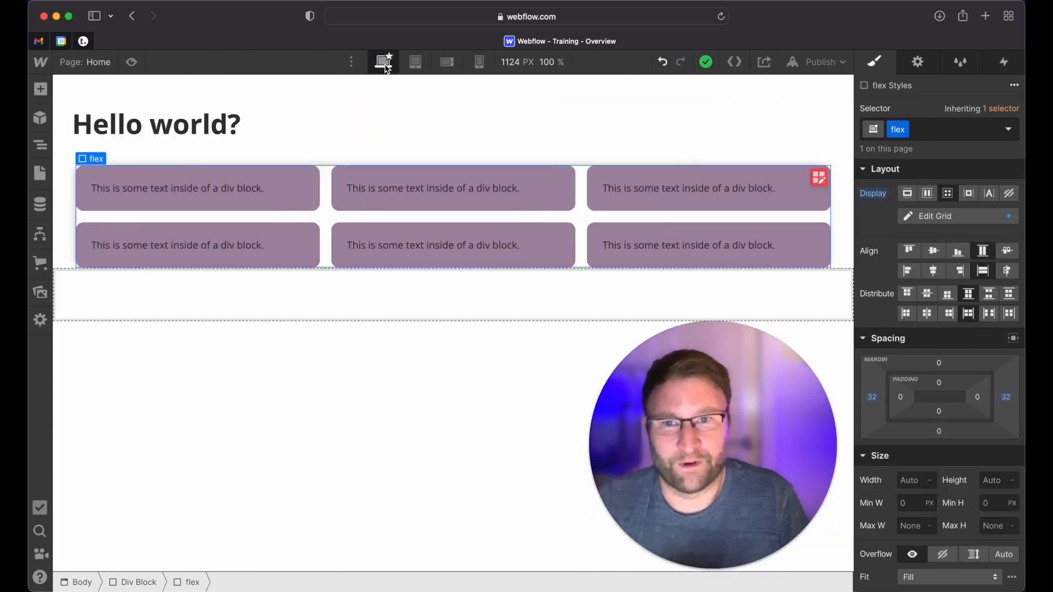
Preview the page at the tablet, mobile landscape and mobile portrait breakpoints, ending on desktop
{"action": "left_click", "coordinate": [133, 63]}
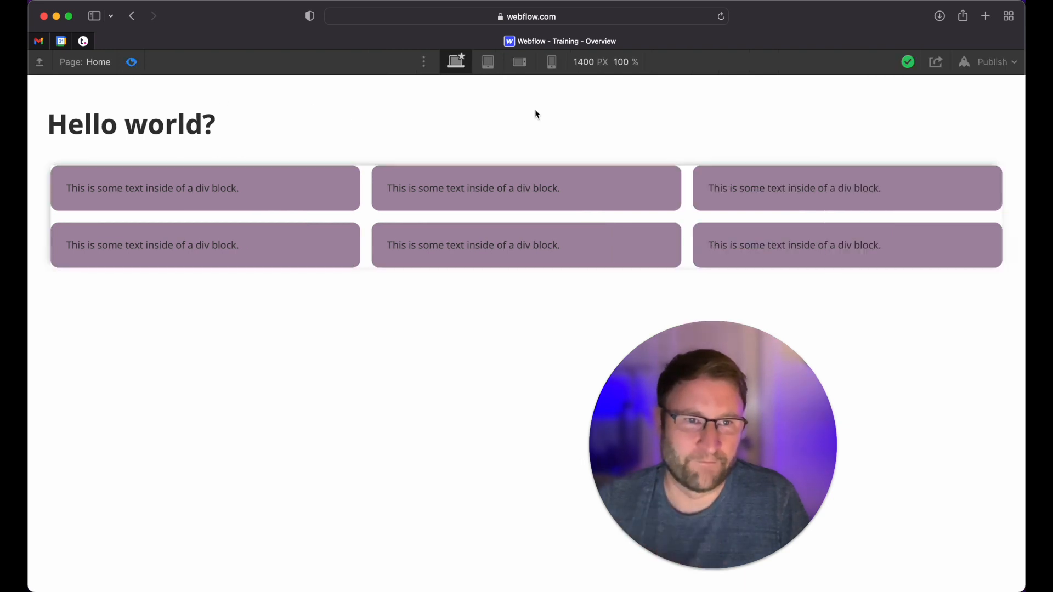
{"action": "left_click", "coordinate": [488, 61]}
{"action": "left_click", "coordinate": [520, 61]}
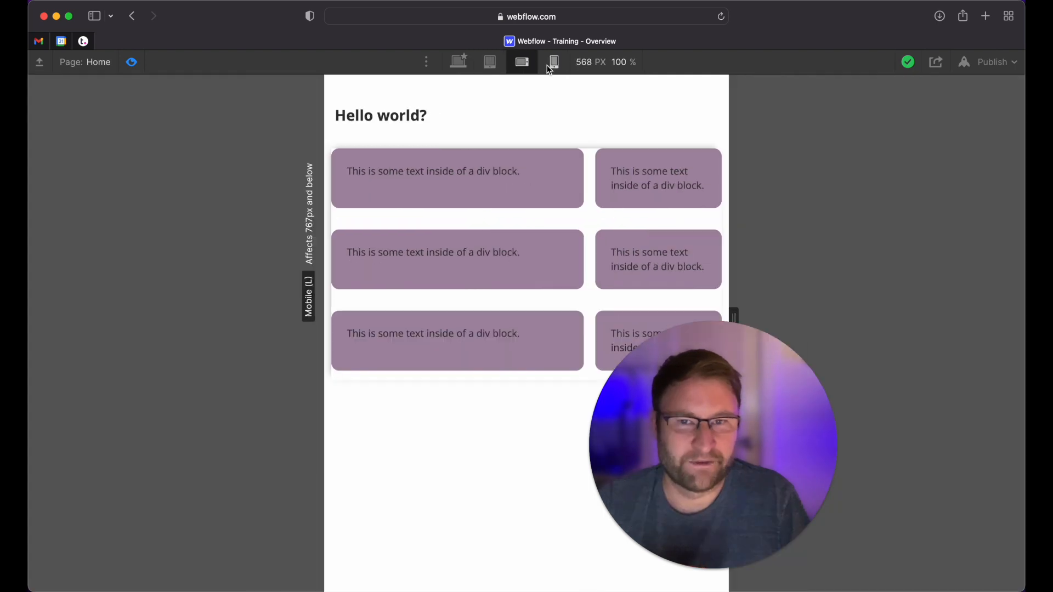
{"action": "left_click", "coordinate": [552, 62]}
{"action": "mouse_move", "coordinate": [654, 320]}
{"action": "left_mouse_down"}
{"action": "mouse_move", "coordinate": [677, 313]}
{"action": "mouse_move", "coordinate": [647, 315]}
{"action": "left_mouse_up"}
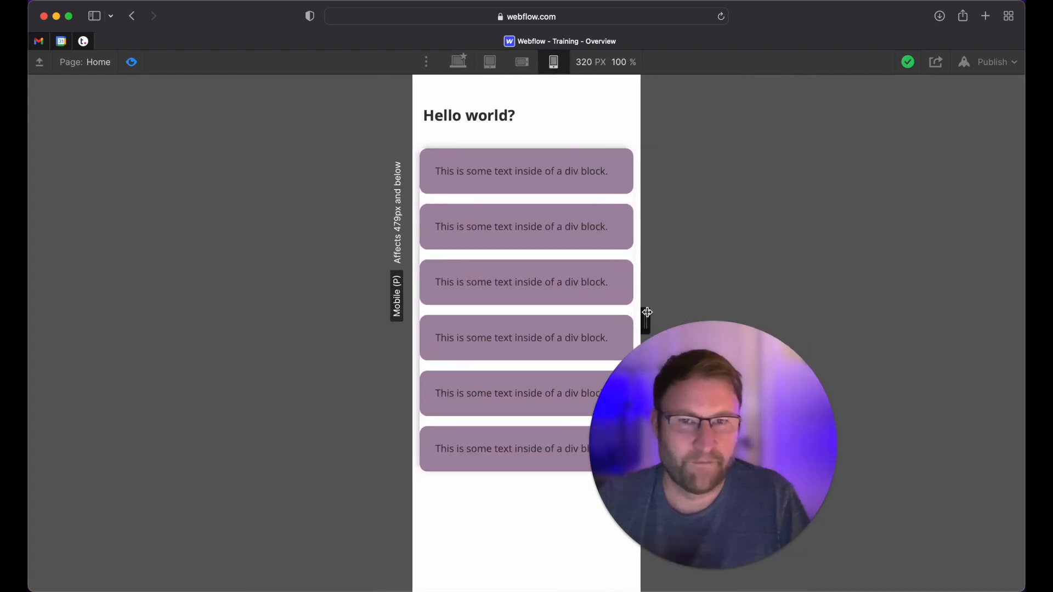
{"action": "left_click", "coordinate": [523, 65]}
{"action": "left_click", "coordinate": [490, 63]}
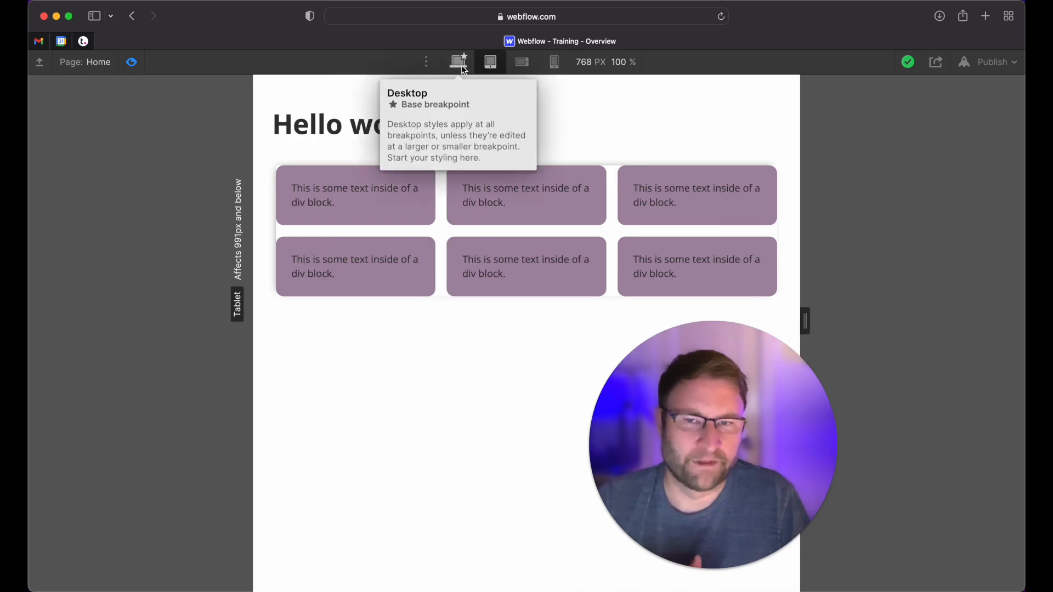
{"action": "left_click", "coordinate": [460, 63]}
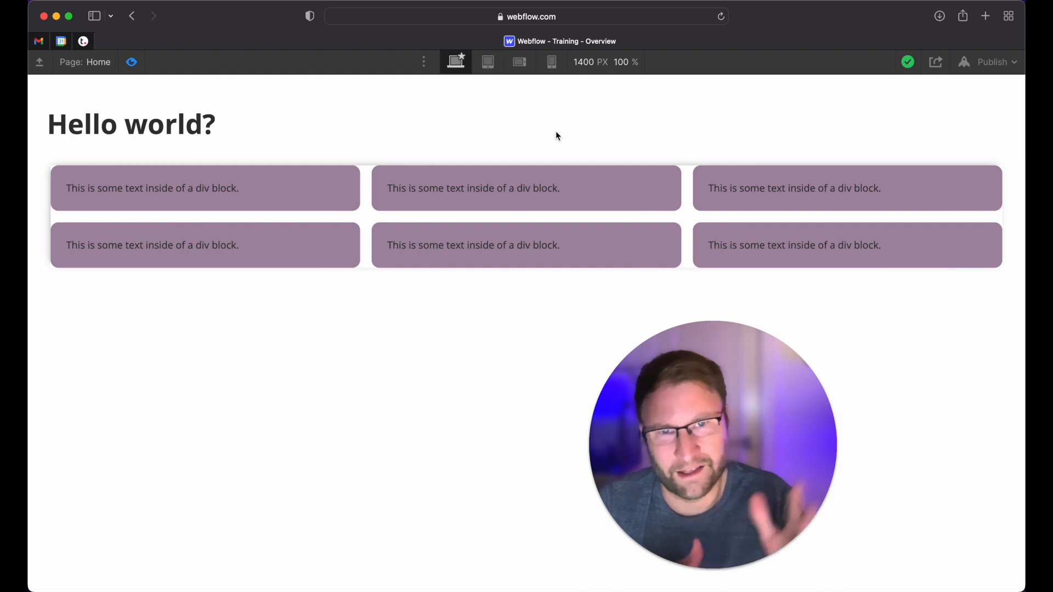
Recheck the previewed page at tablet and mobile landscape, return to desktop, and exit the preview
{"action": "left_click", "coordinate": [487, 62]}
{"action": "left_click", "coordinate": [520, 62]}
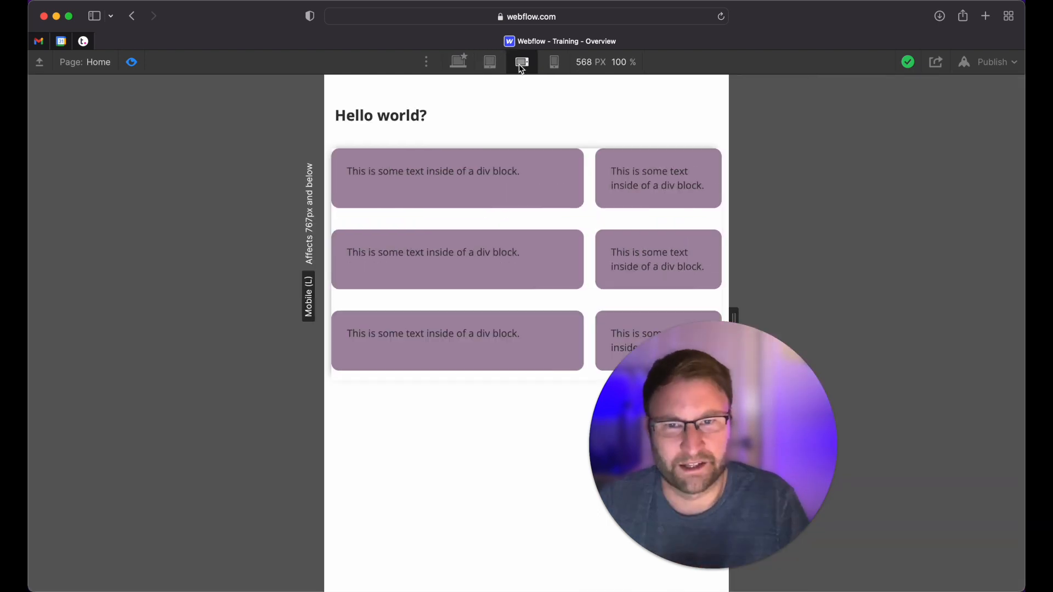
{"action": "left_click", "coordinate": [462, 67]}
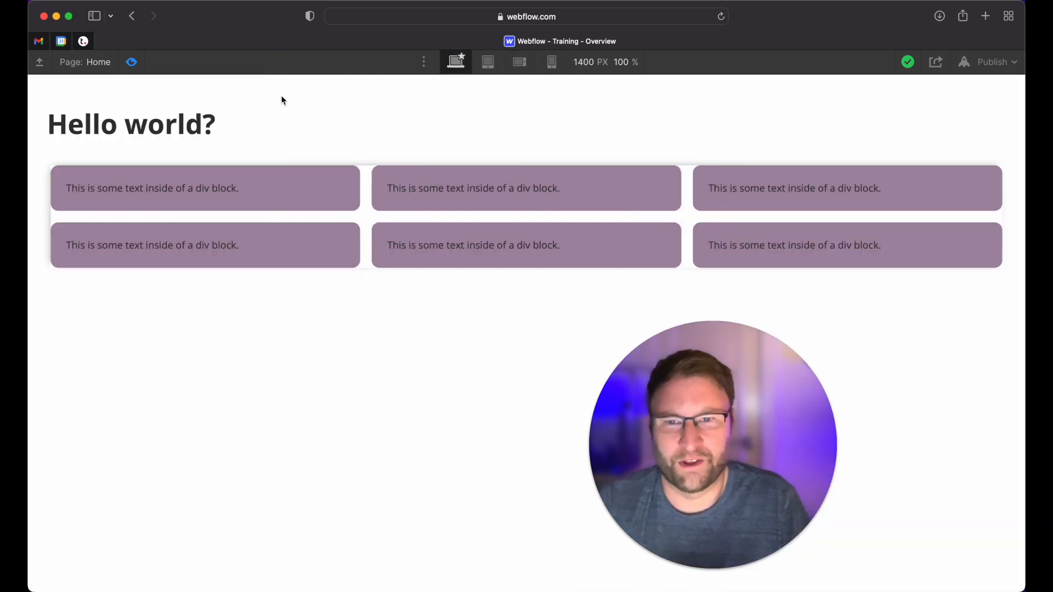
{"action": "left_click", "coordinate": [131, 62]}
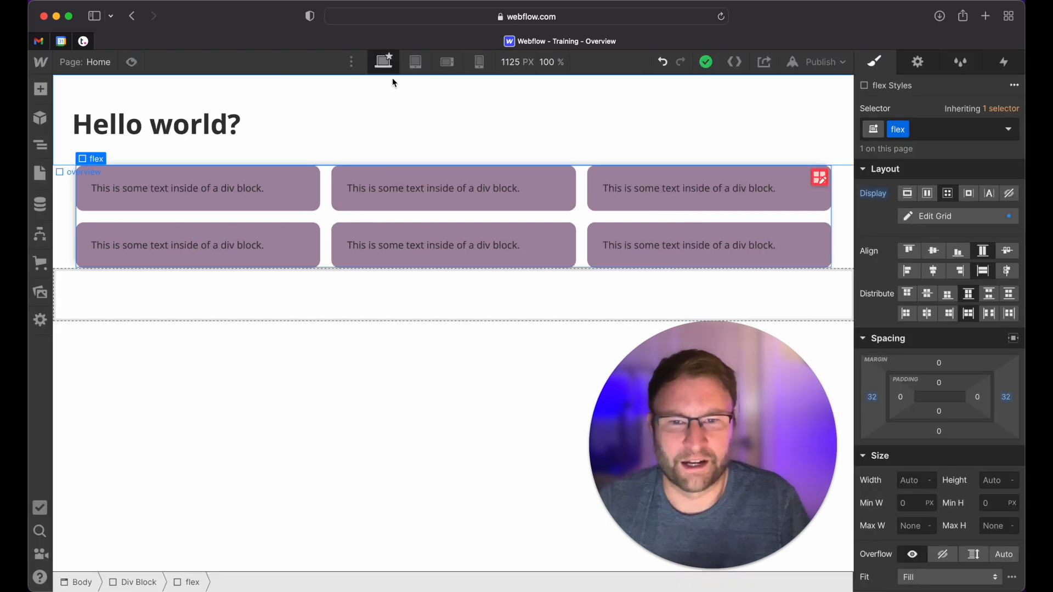